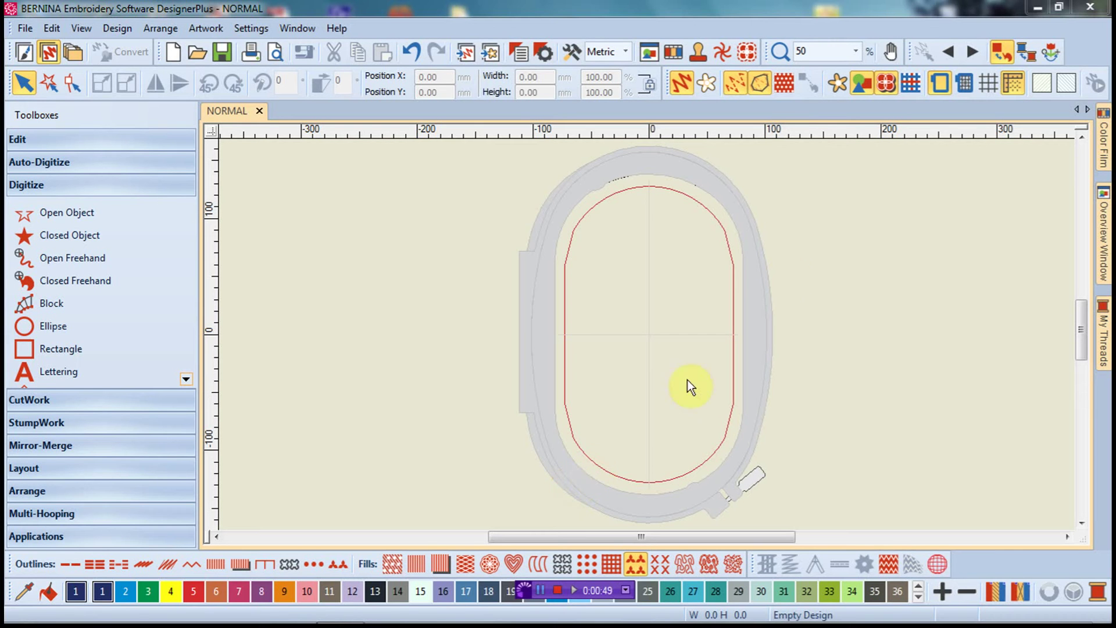
{"action": "left_click", "coordinate": [936, 82]}
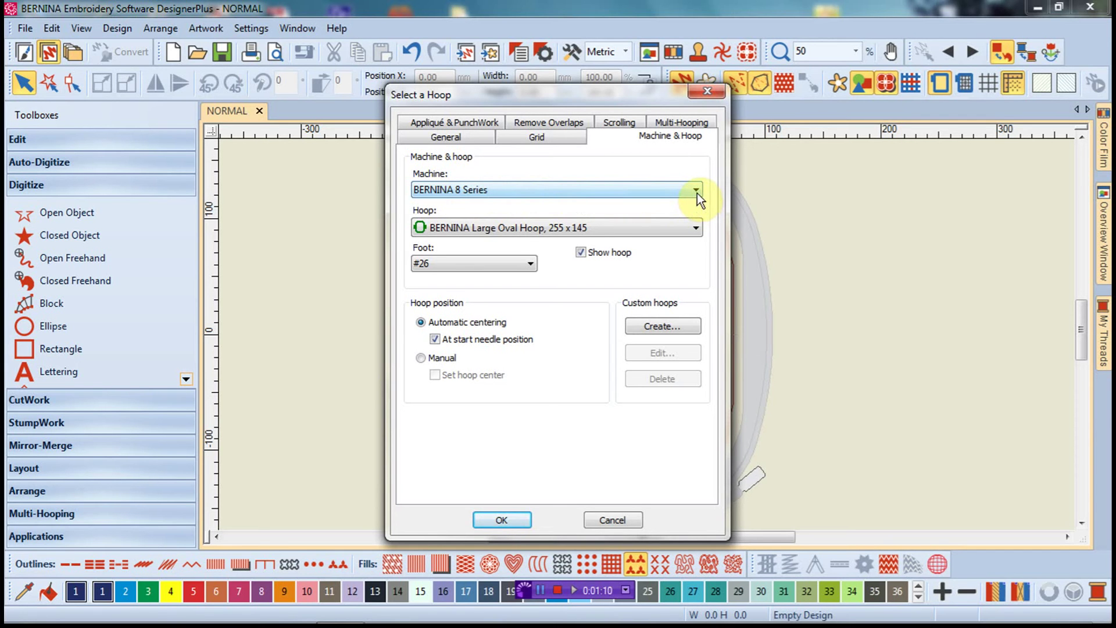
{"action": "left_click", "coordinate": [695, 229]}
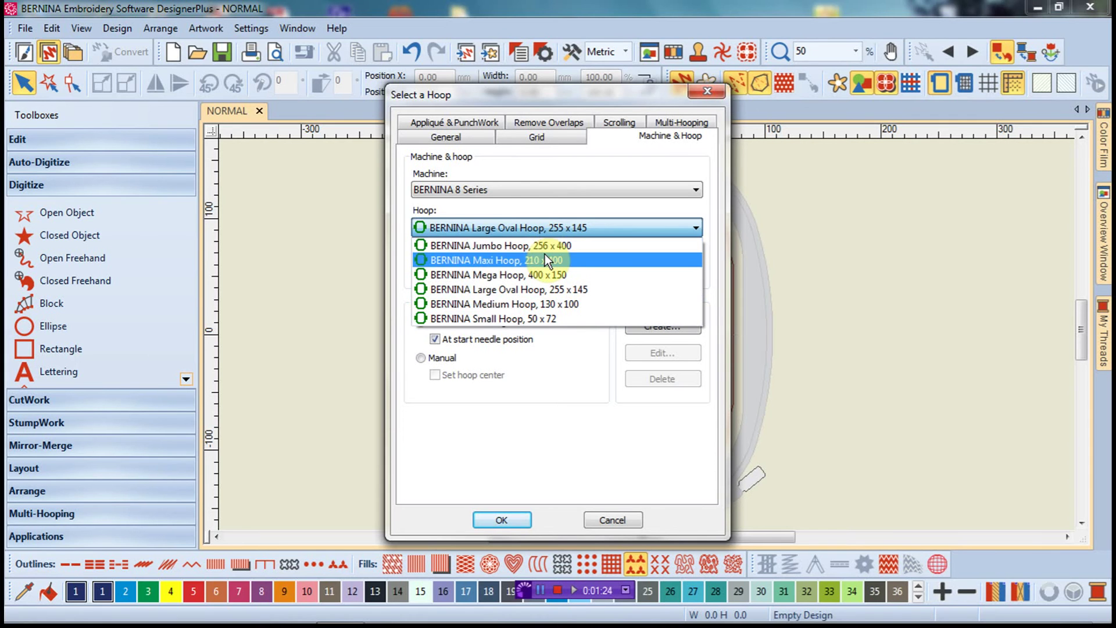
{"action": "left_click", "coordinate": [640, 156]}
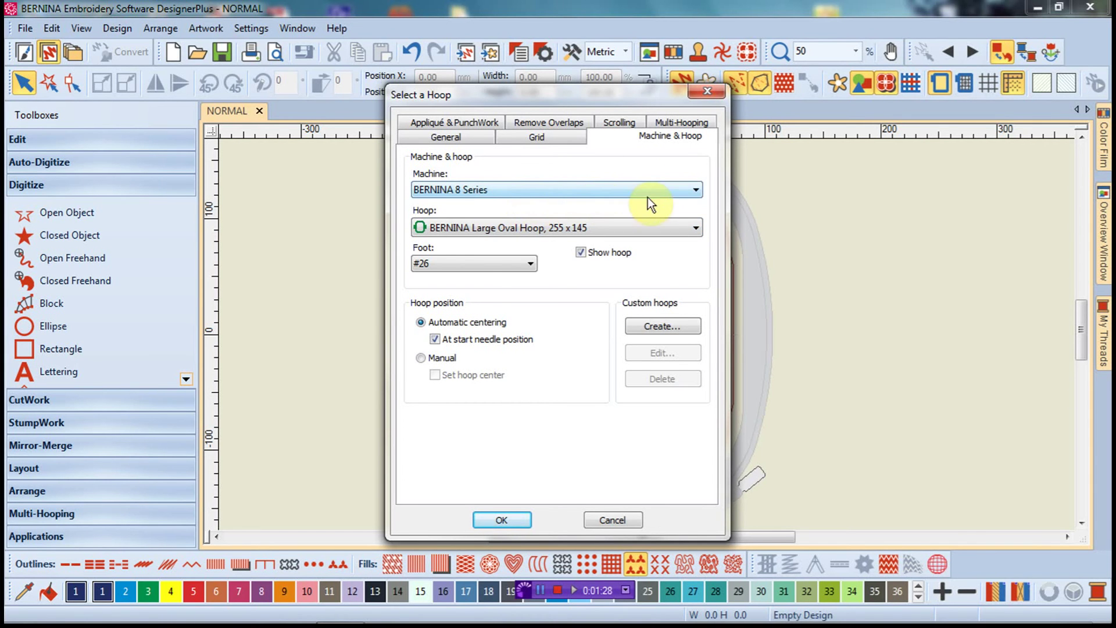
- Choose Husqvarna Viking Designer Diamond deLuxe / Diamond as the embroidery machine
{"action": "left_click", "coordinate": [697, 189]}
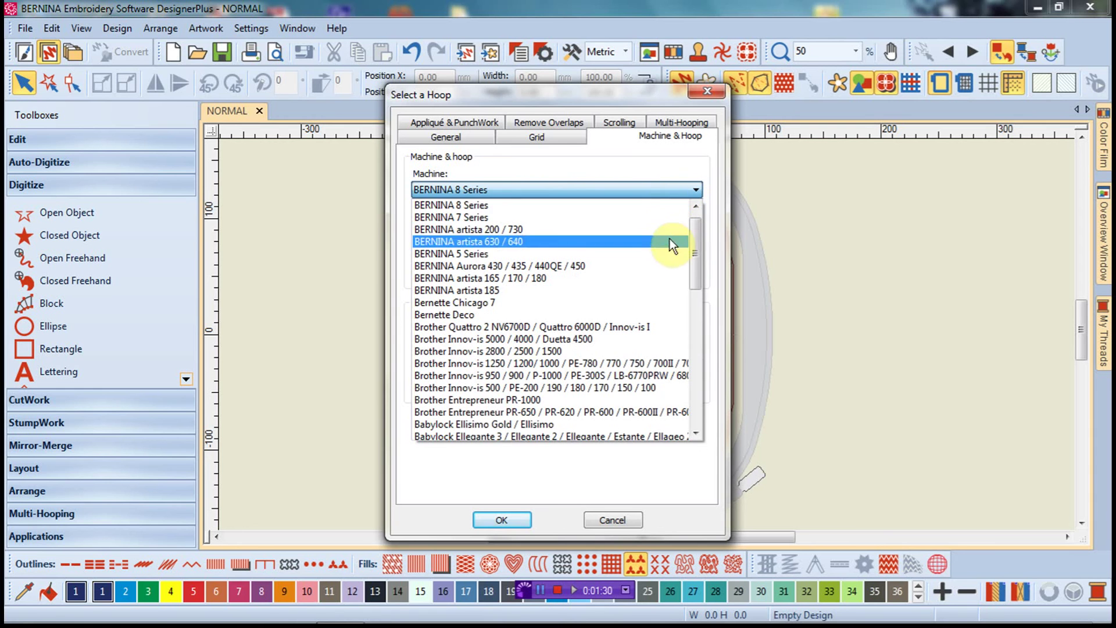
{"action": "left_click_drag", "start_coordinate": [696, 253], "coordinate": [685, 362]}
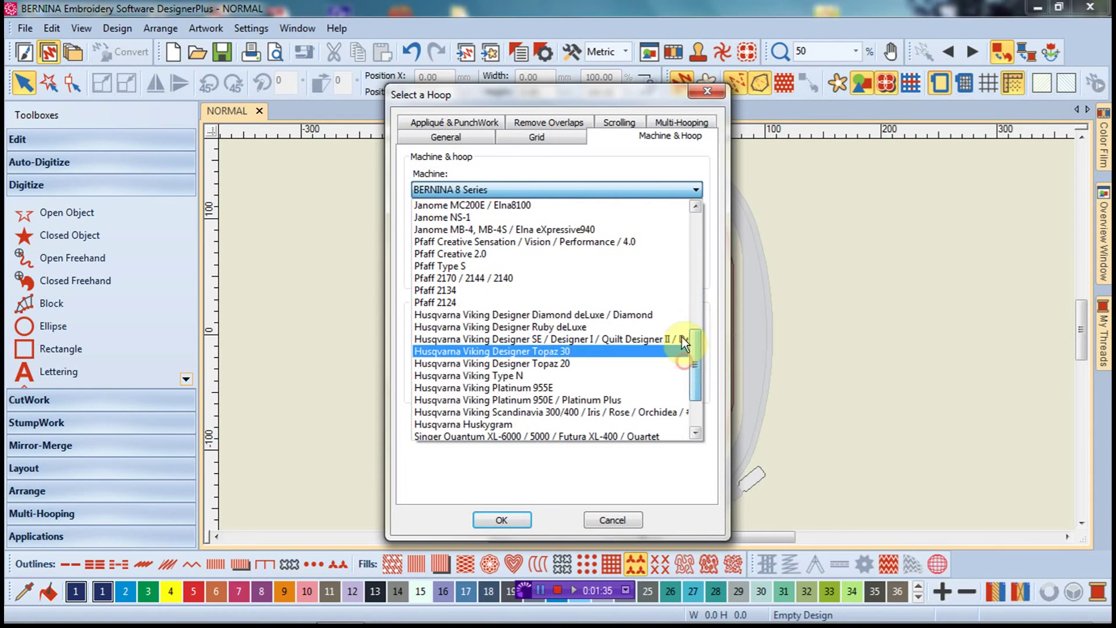
{"action": "left_click", "coordinate": [593, 314]}
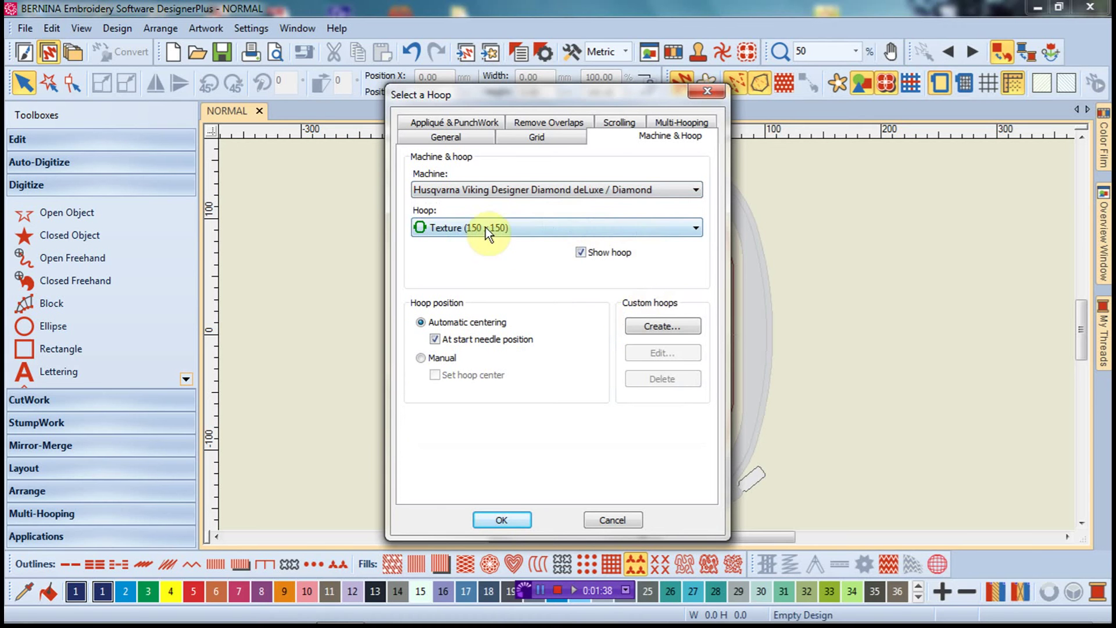
- Check this machine's hoop list, leave the Texture (150 x 150) hoop unchanged, and reopen the machine list
{"action": "left_click", "coordinate": [570, 230]}
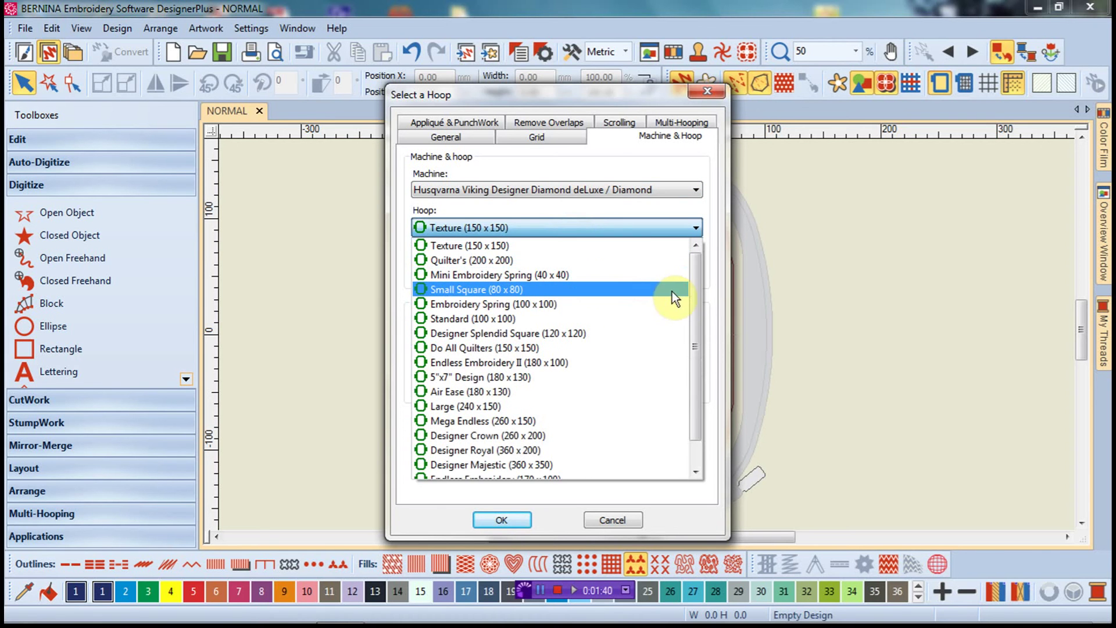
{"action": "mouse_move", "coordinate": [692, 291]}
{"action": "left_mouse_down"}
{"action": "mouse_move", "coordinate": [692, 319]}
{"action": "mouse_move", "coordinate": [700, 282]}
{"action": "left_mouse_up"}
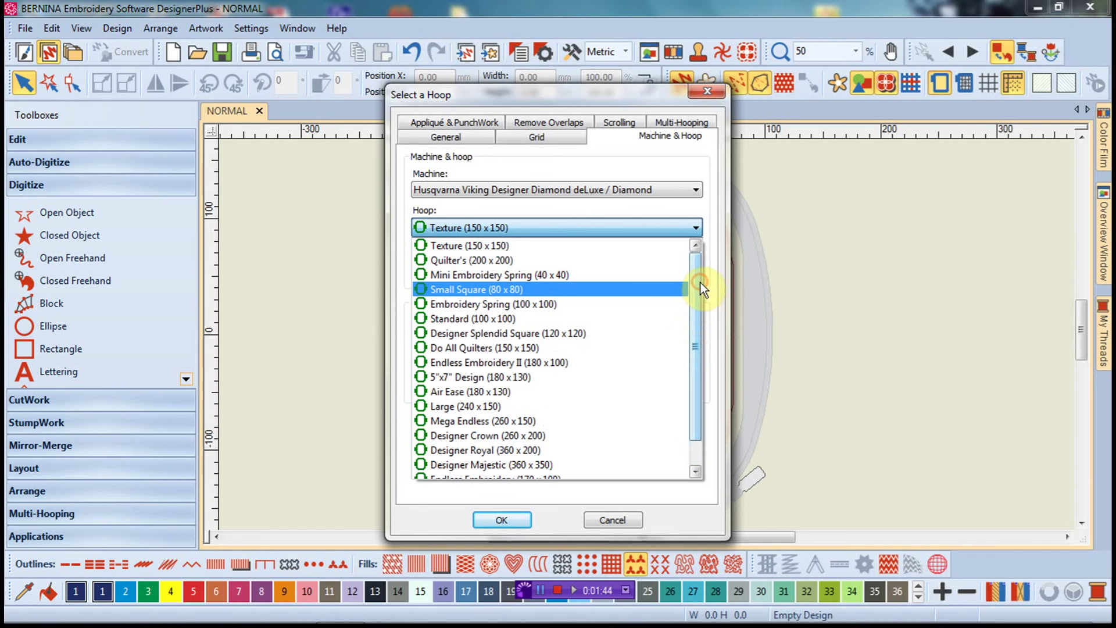
{"action": "left_click", "coordinate": [696, 187]}
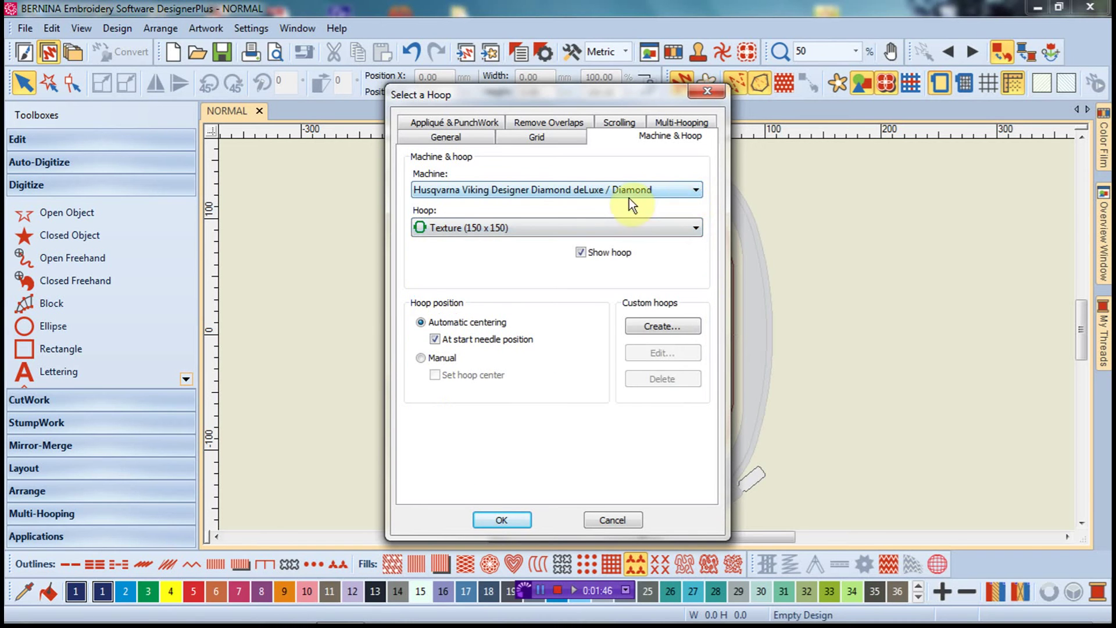
{"action": "left_click", "coordinate": [694, 191]}
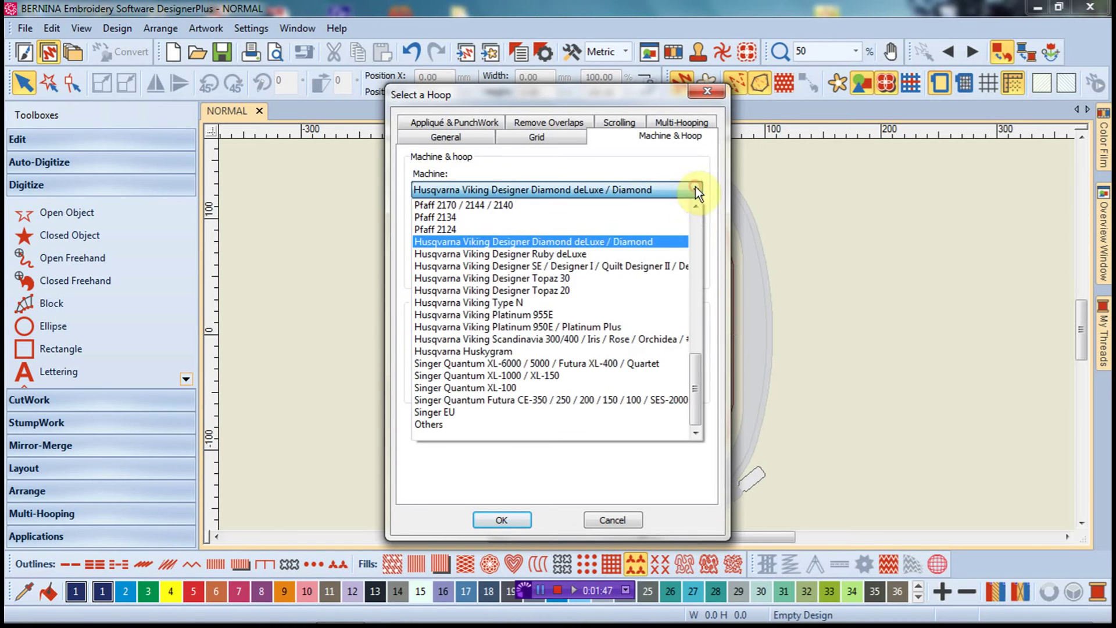
{"action": "left_click", "coordinate": [696, 363]}
{"action": "left_click_drag", "start_coordinate": [696, 363], "coordinate": [703, 204]}
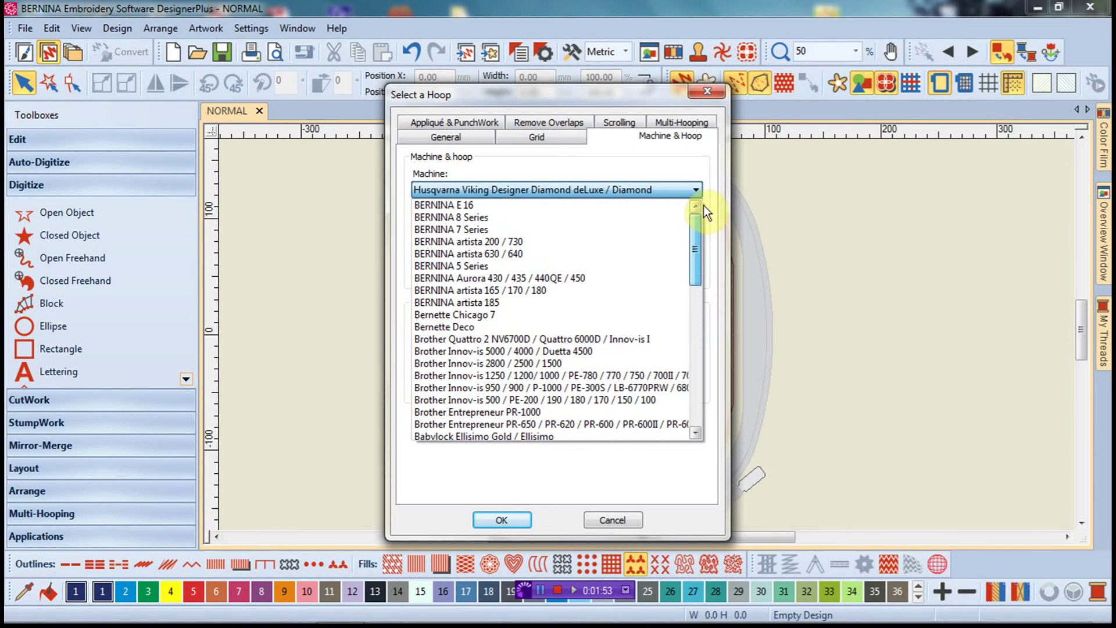
- Apply BERNINA 8 Series with the BERNINA Large Oval Hoop 255 x 145 and foot #26
{"action": "left_click", "coordinate": [472, 217]}
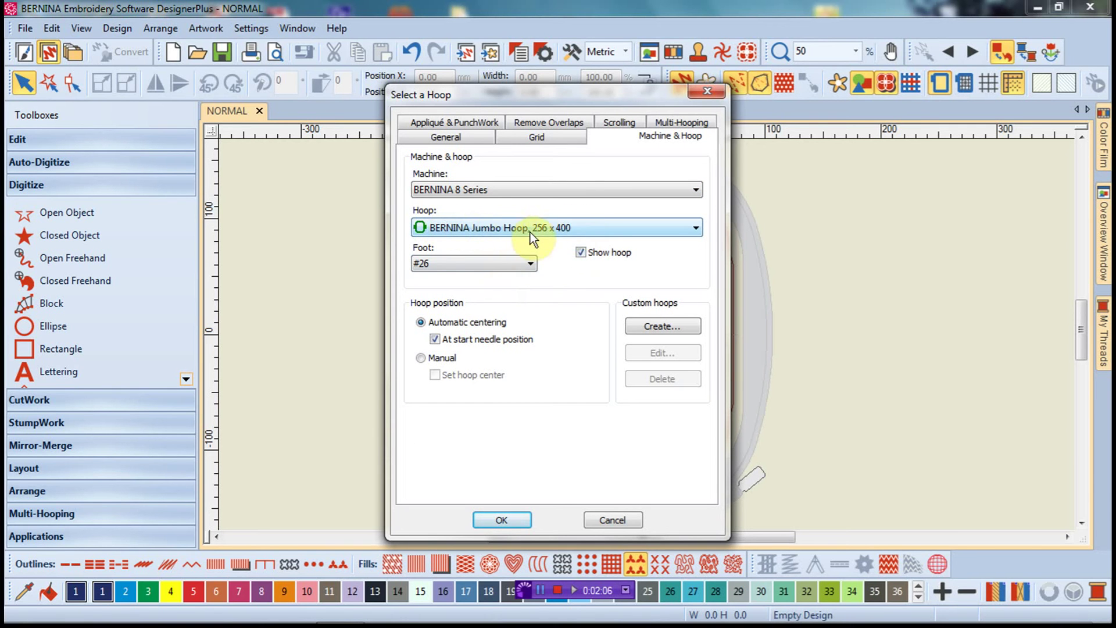
{"action": "left_click", "coordinate": [591, 230]}
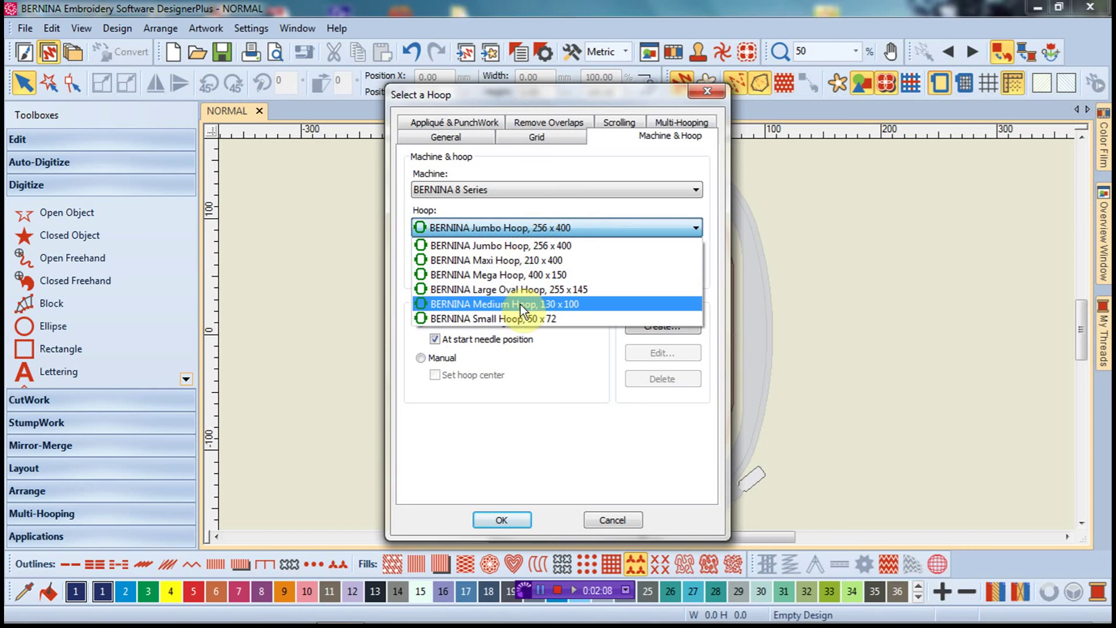
{"action": "left_click", "coordinate": [511, 288]}
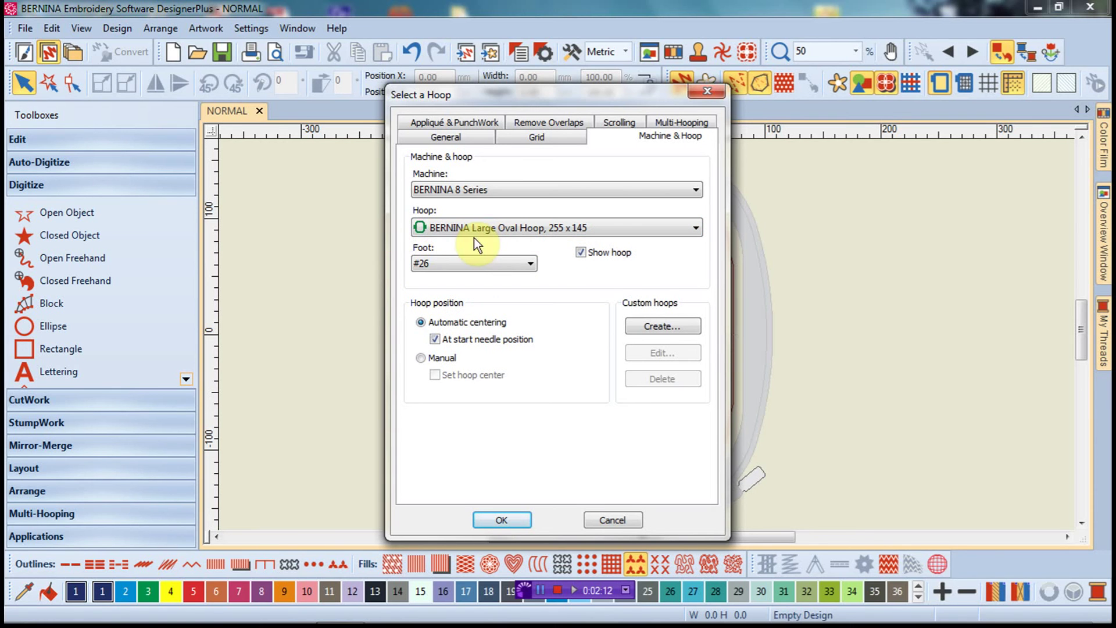
{"action": "left_click", "coordinate": [532, 263]}
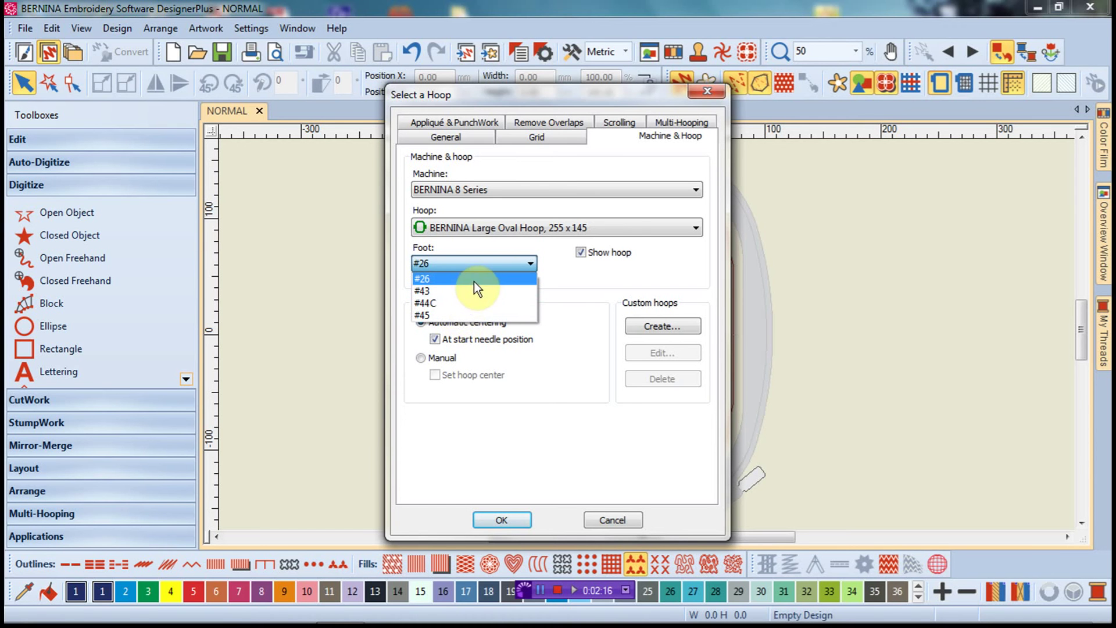
{"action": "left_click", "coordinate": [561, 280]}
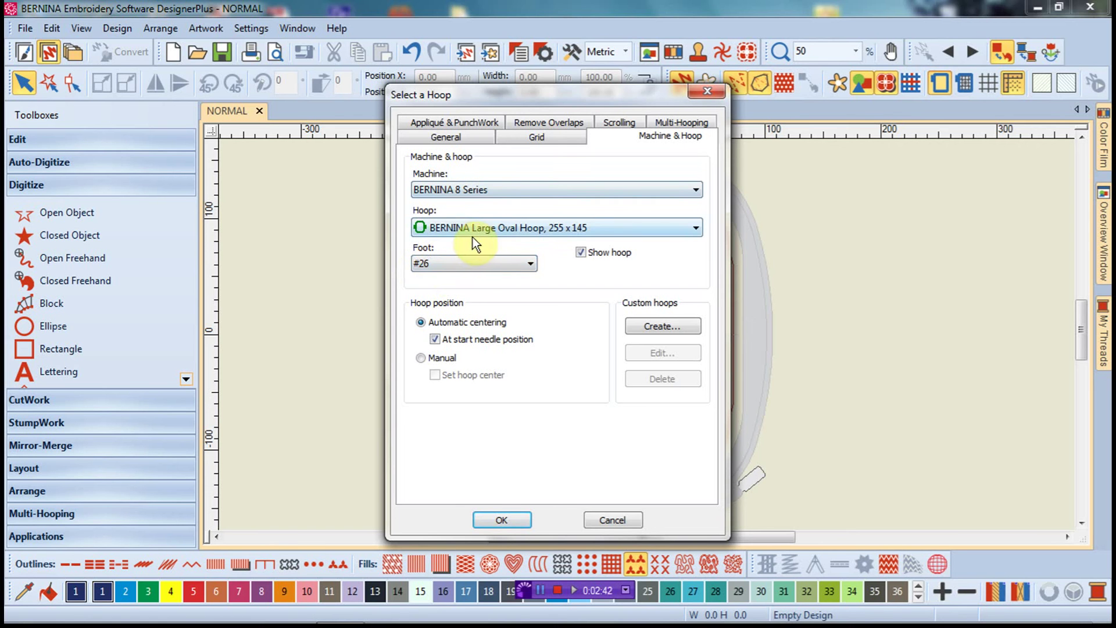
{"action": "left_click", "coordinate": [494, 518]}
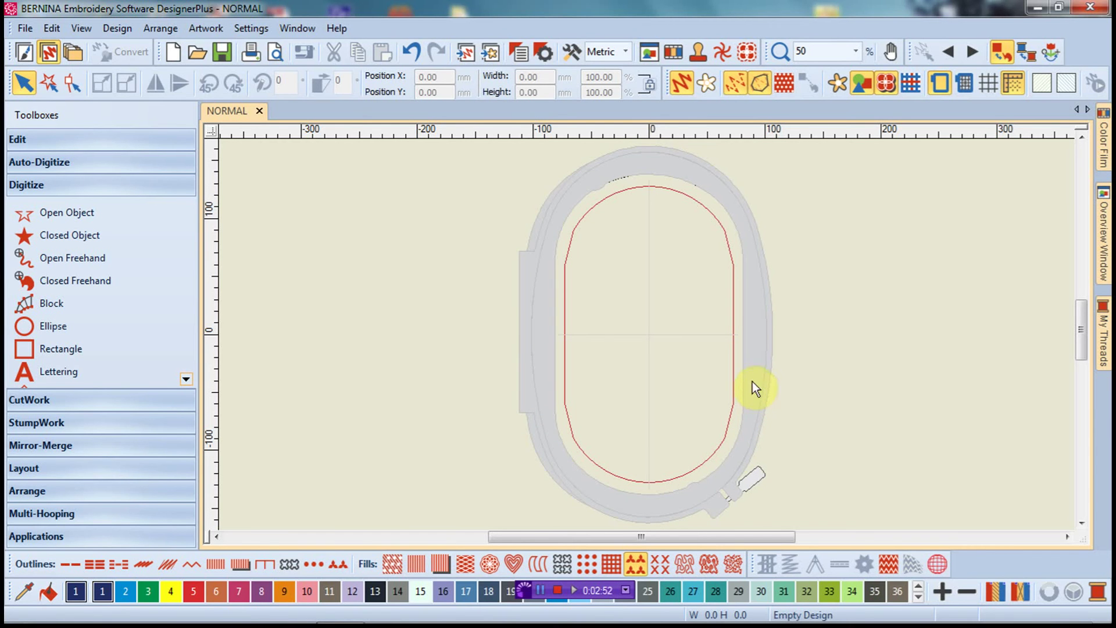
- Draw a pattern-filled rectangle of about 100 x 112.6 mm from the hoop centre, then zoom in
{"action": "left_click", "coordinate": [58, 353]}
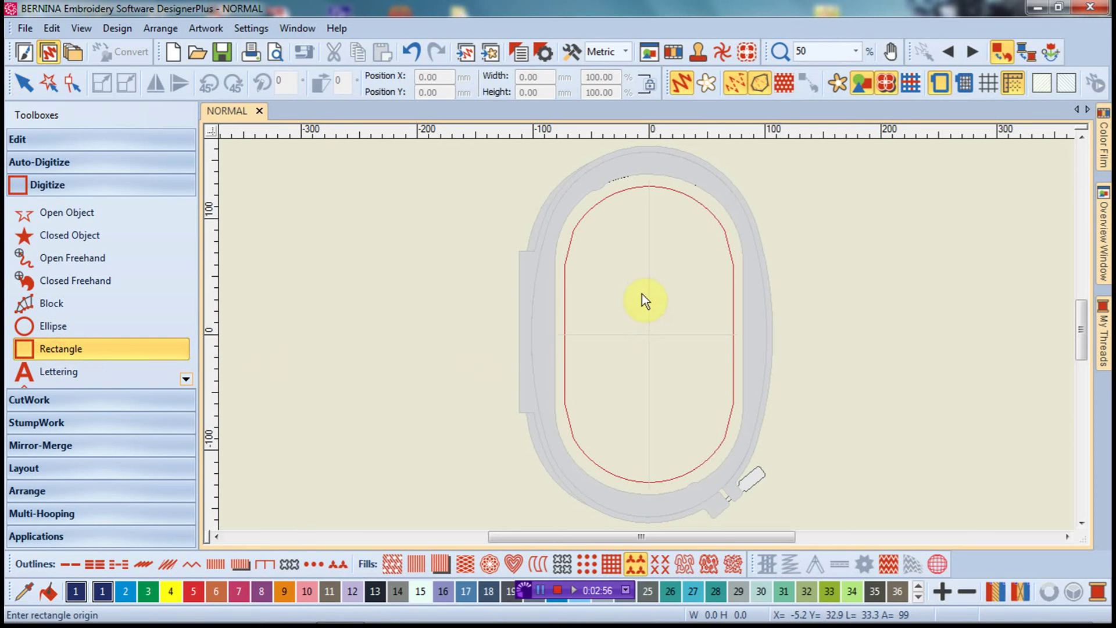
{"action": "left_click", "coordinate": [589, 262]}
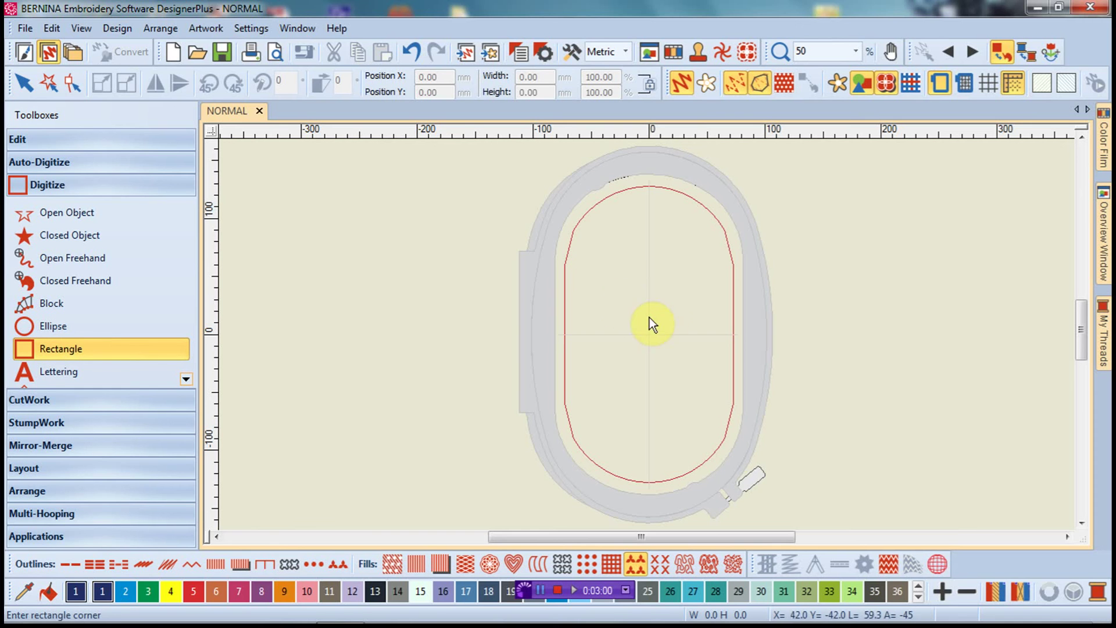
{"action": "left_click", "coordinate": [705, 393]}
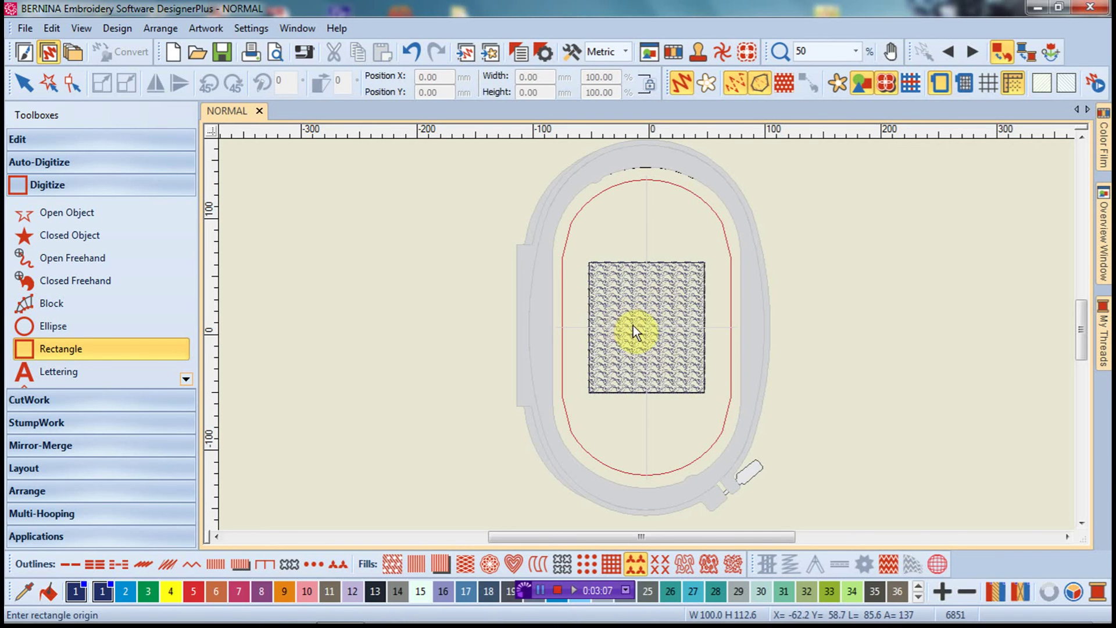
{"action": "scroll", "coordinate": [633, 326], "scroll_direction": "up", "scroll_amount": 4}
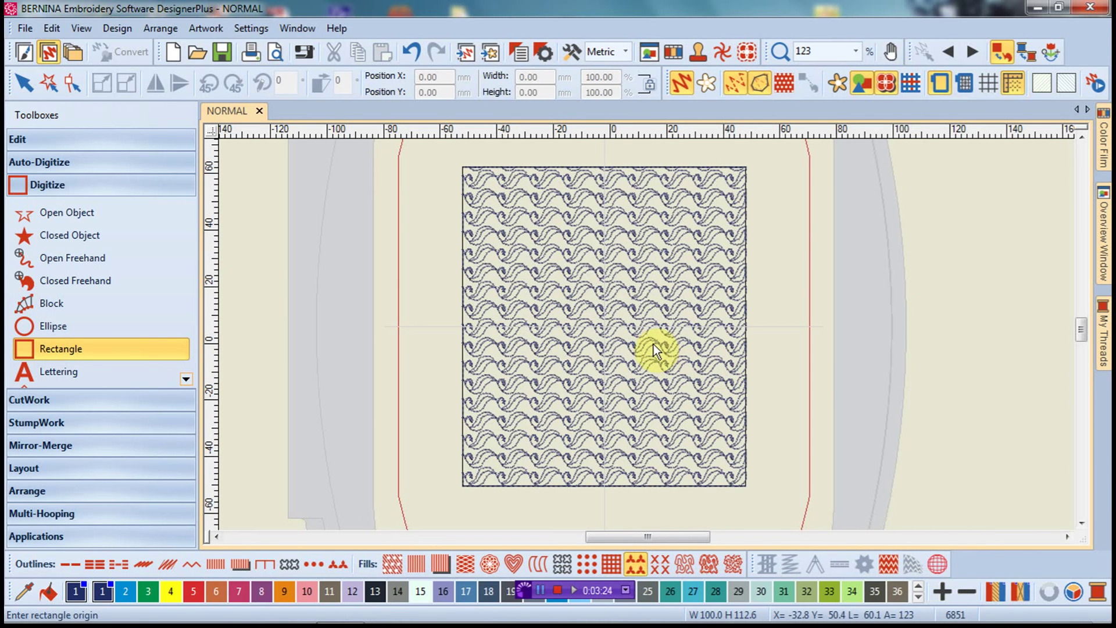
- Cancel the accidental second rectangle started inside the filled one
{"action": "left_click", "coordinate": [646, 330]}
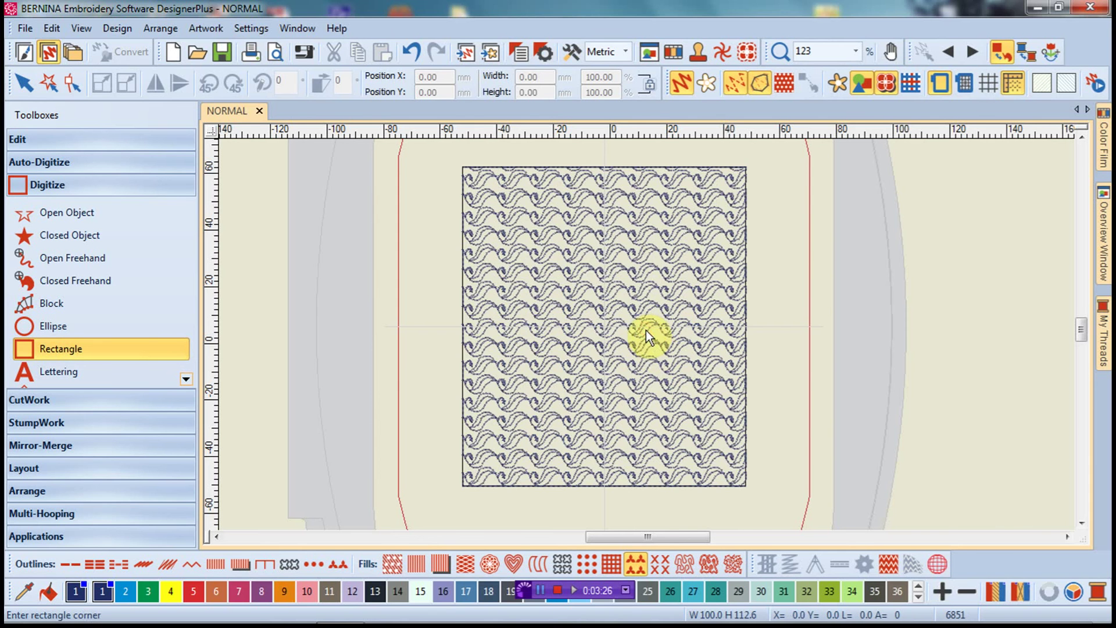
{"action": "key", "text": "c"}
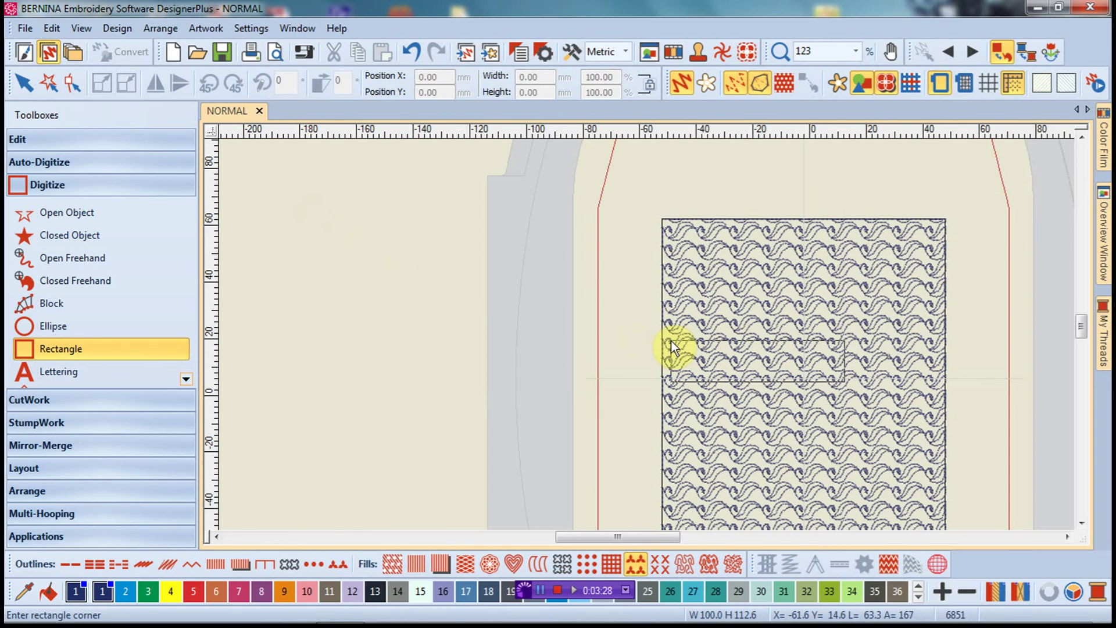
{"action": "key", "text": "Escape"}
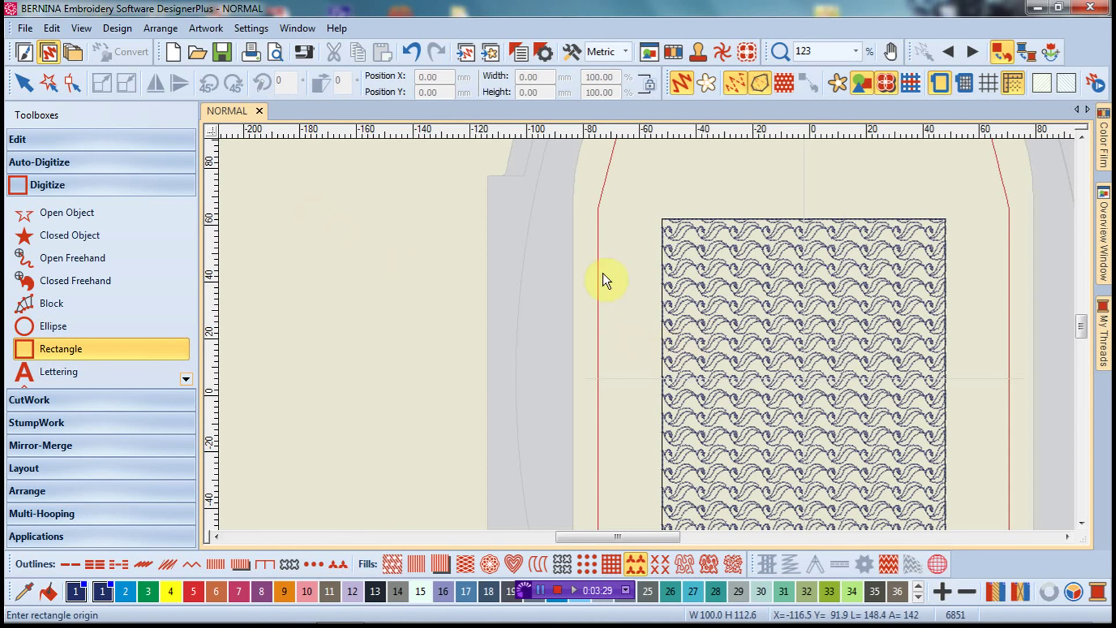
- Select the rectangle, zoom to fit, and change its fill to Step Fill
{"action": "left_click", "coordinate": [18, 82]}
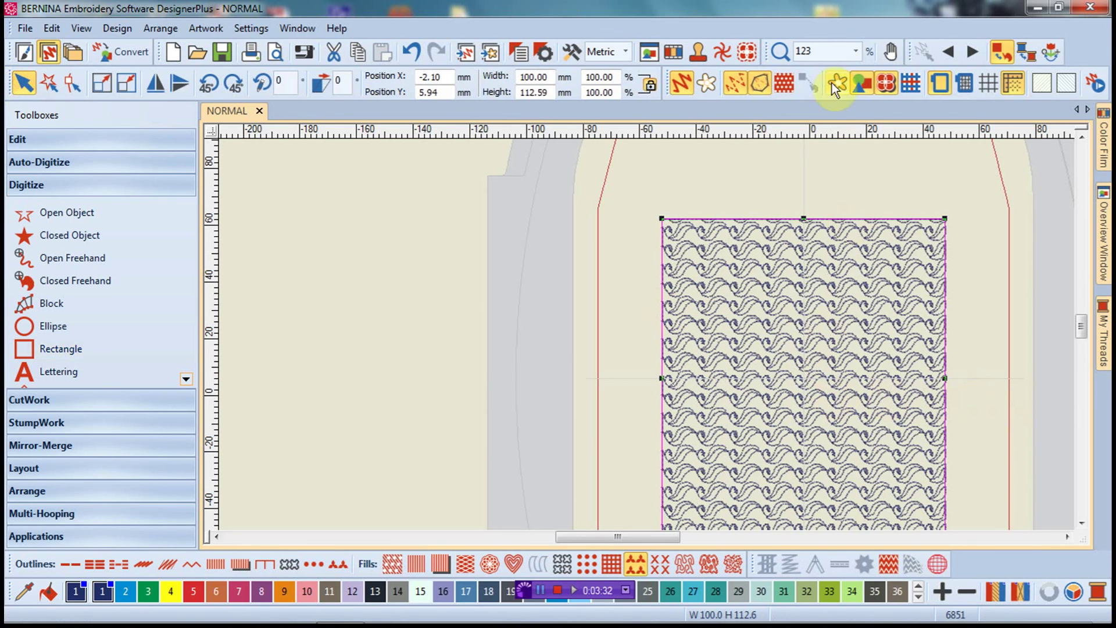
{"action": "left_click", "coordinate": [854, 51]}
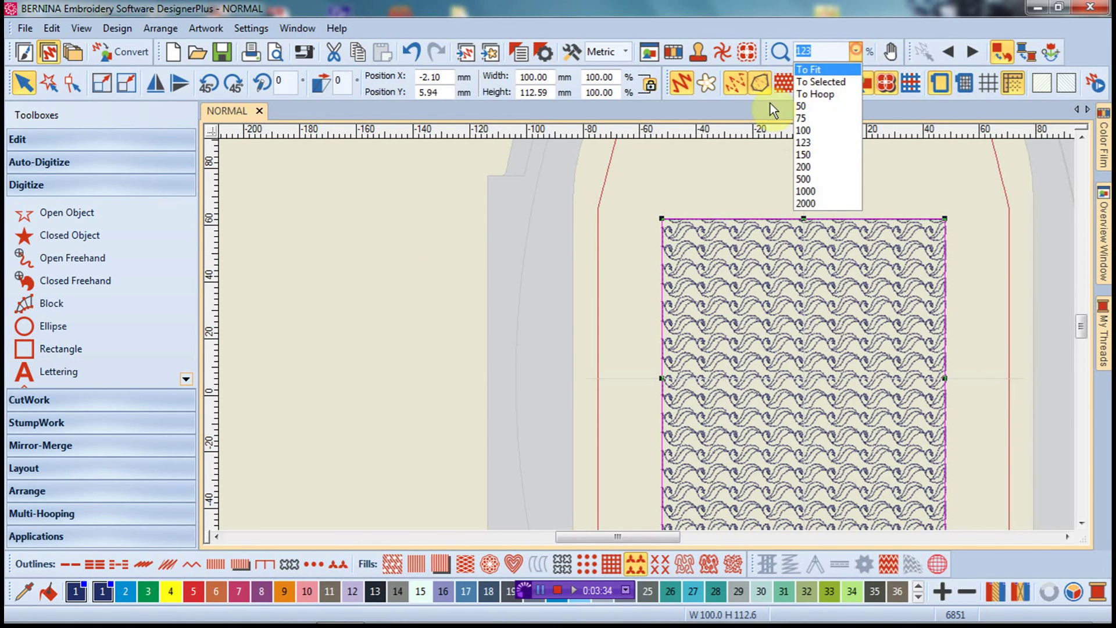
{"action": "left_click", "coordinate": [815, 70]}
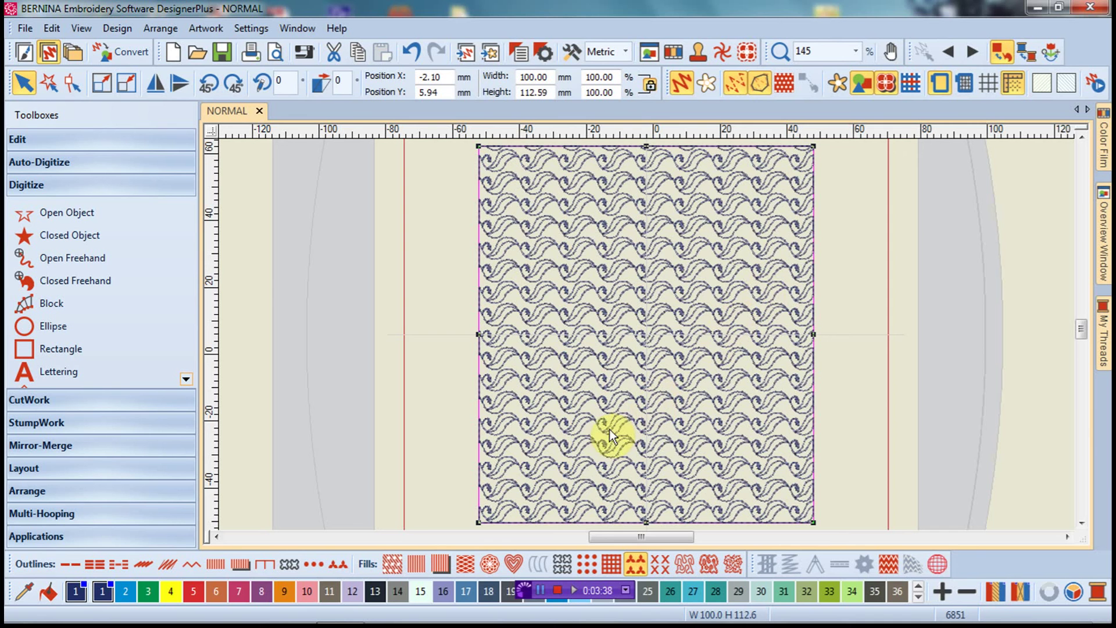
{"action": "left_click", "coordinate": [392, 563]}
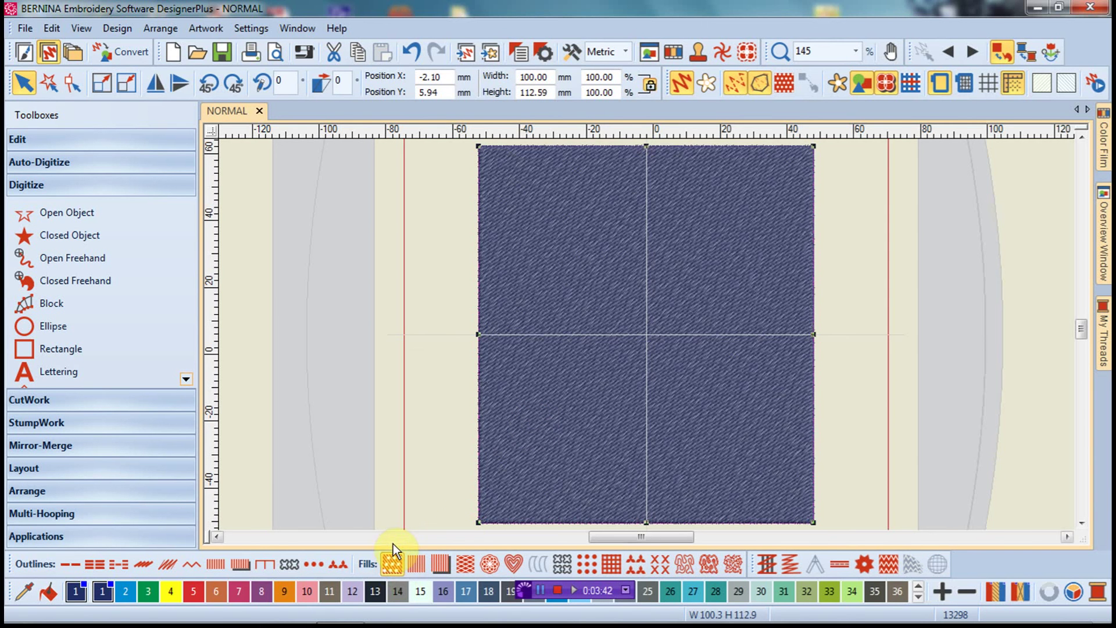
- Preview step patterns 19, 23, 15 and 22 in the Step fill properties, then choose pattern 21
{"action": "right_click", "coordinate": [397, 559]}
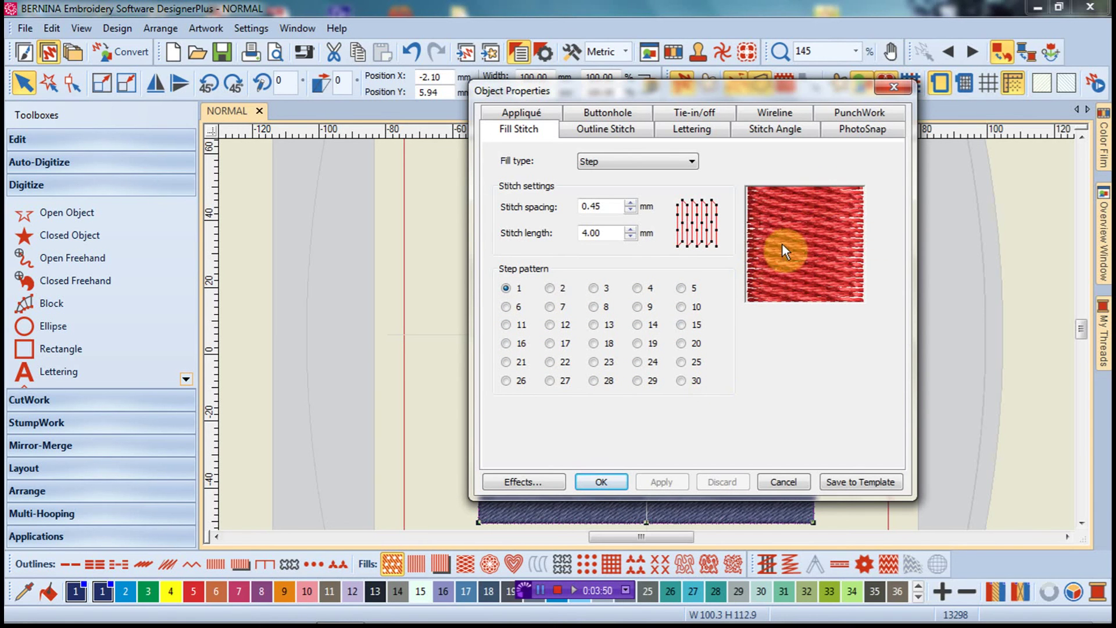
{"action": "left_click", "coordinate": [639, 344]}
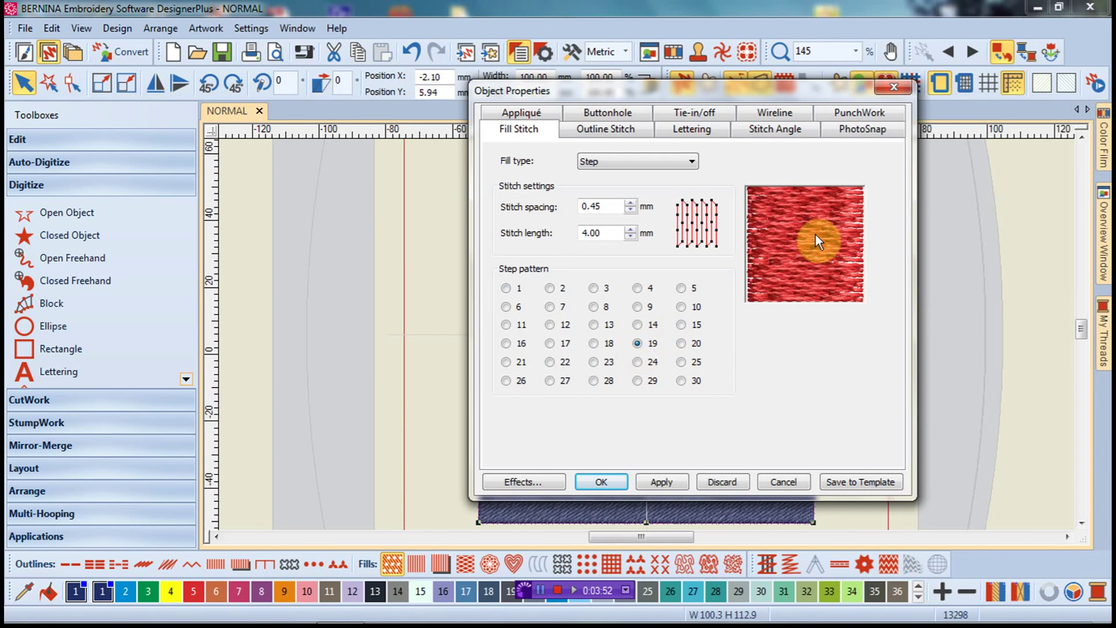
{"action": "left_click", "coordinate": [597, 362]}
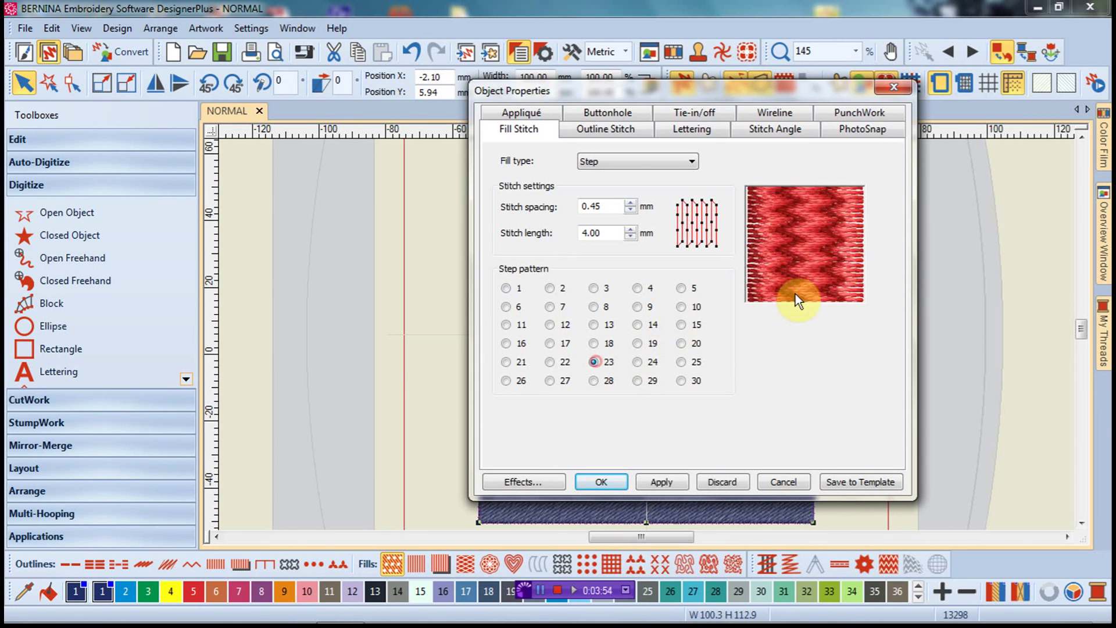
{"action": "left_click", "coordinate": [681, 325]}
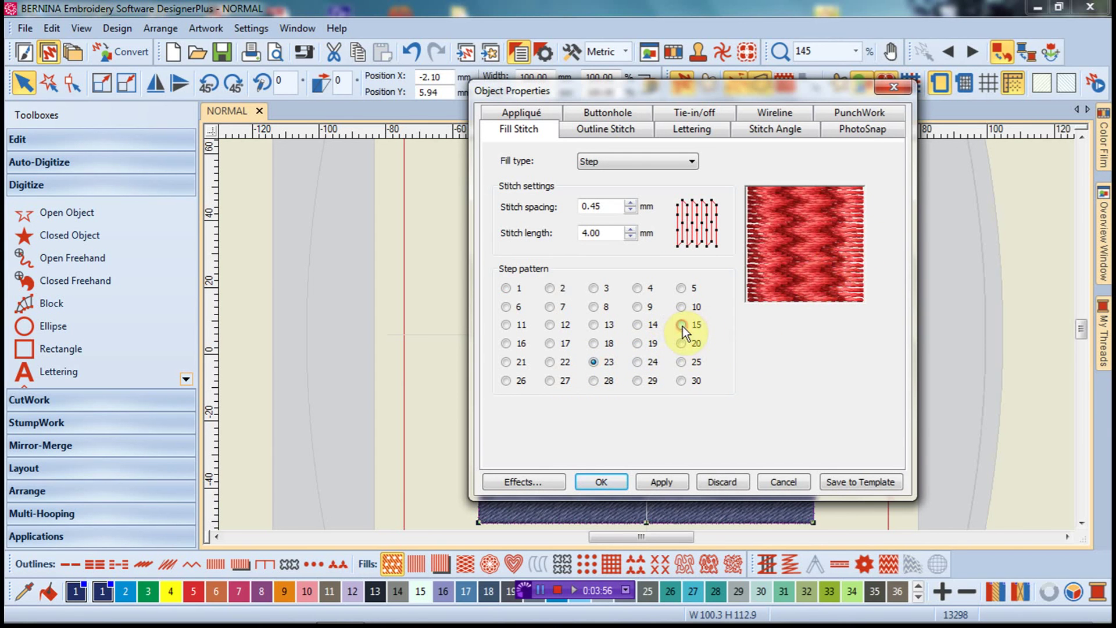
{"action": "left_click", "coordinate": [551, 362]}
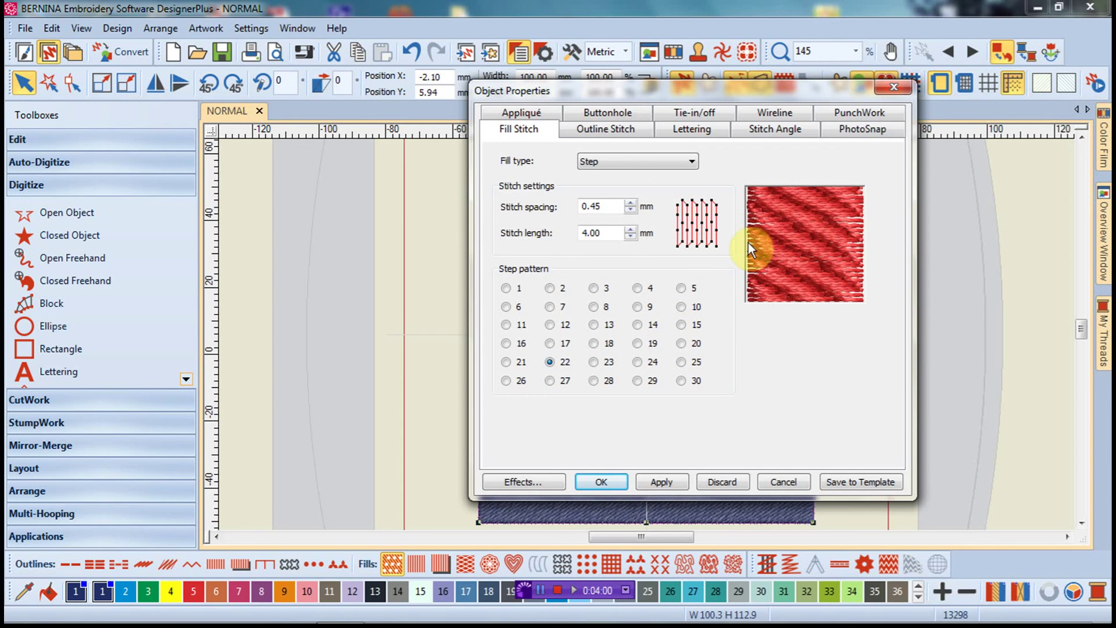
{"action": "left_click", "coordinate": [505, 362]}
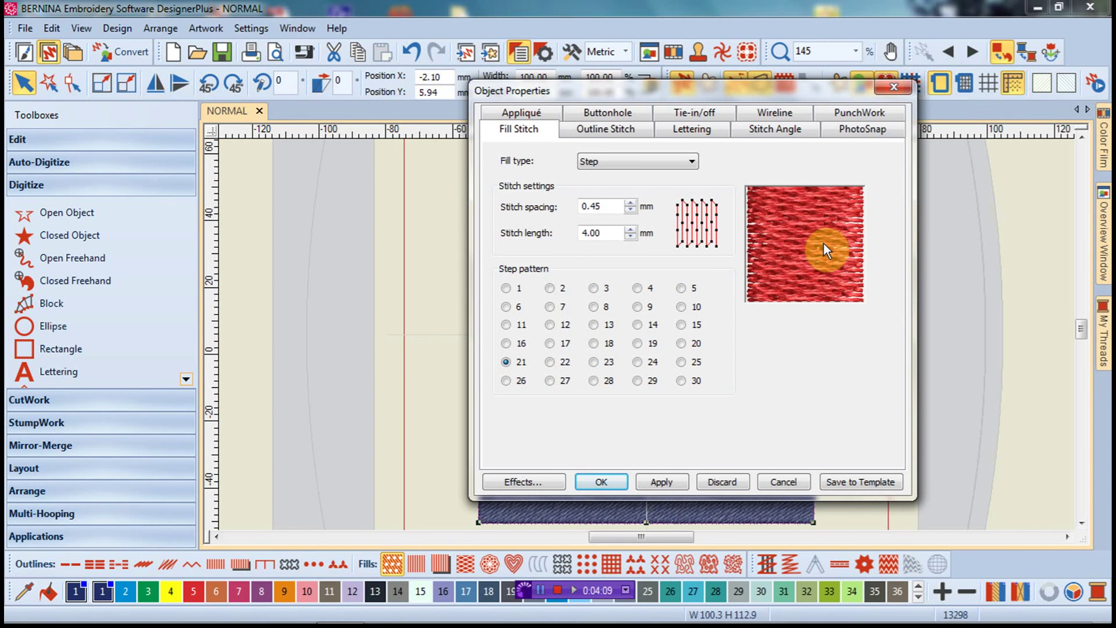
- Switch the rectangle to Pattern Fill and browse the pattern library in outline and realistic views
{"action": "left_click", "coordinate": [889, 85]}
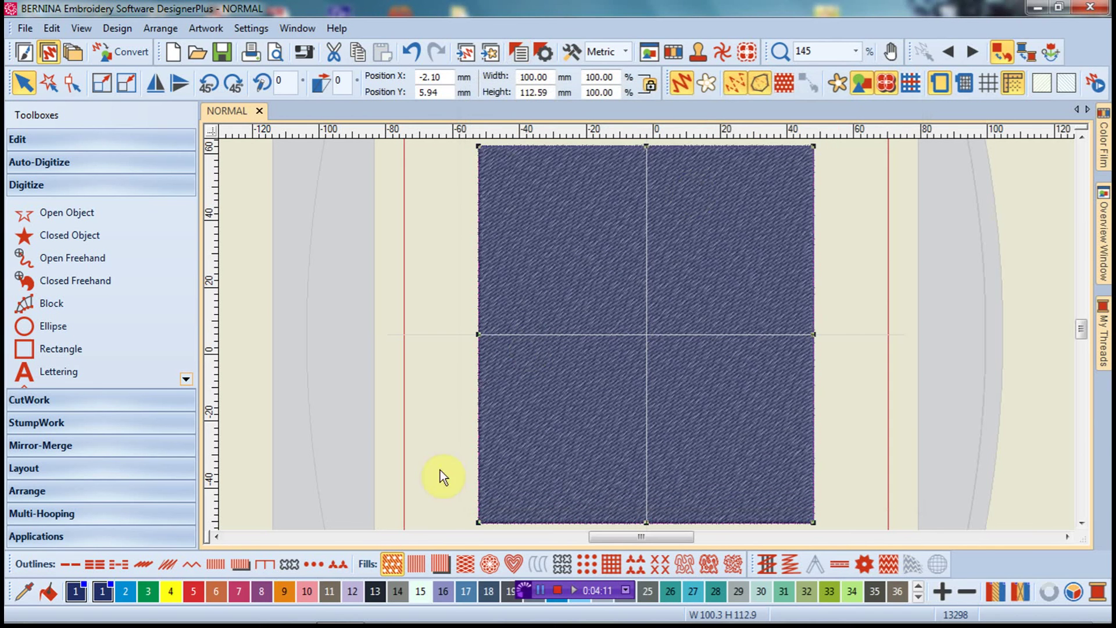
{"action": "right_click", "coordinate": [633, 561]}
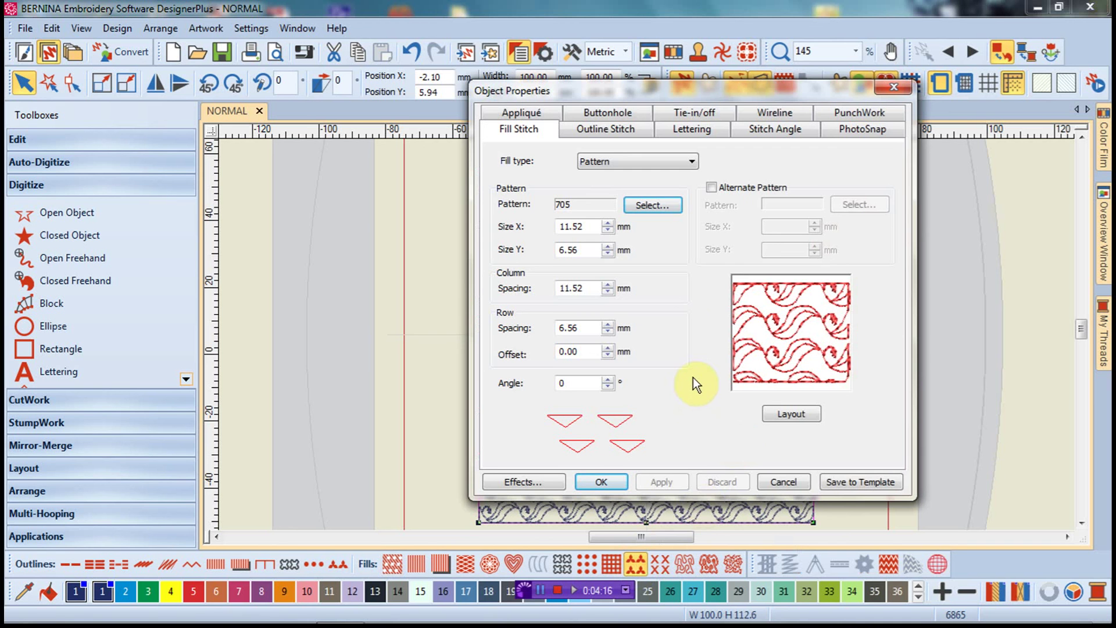
{"action": "left_click", "coordinate": [647, 203]}
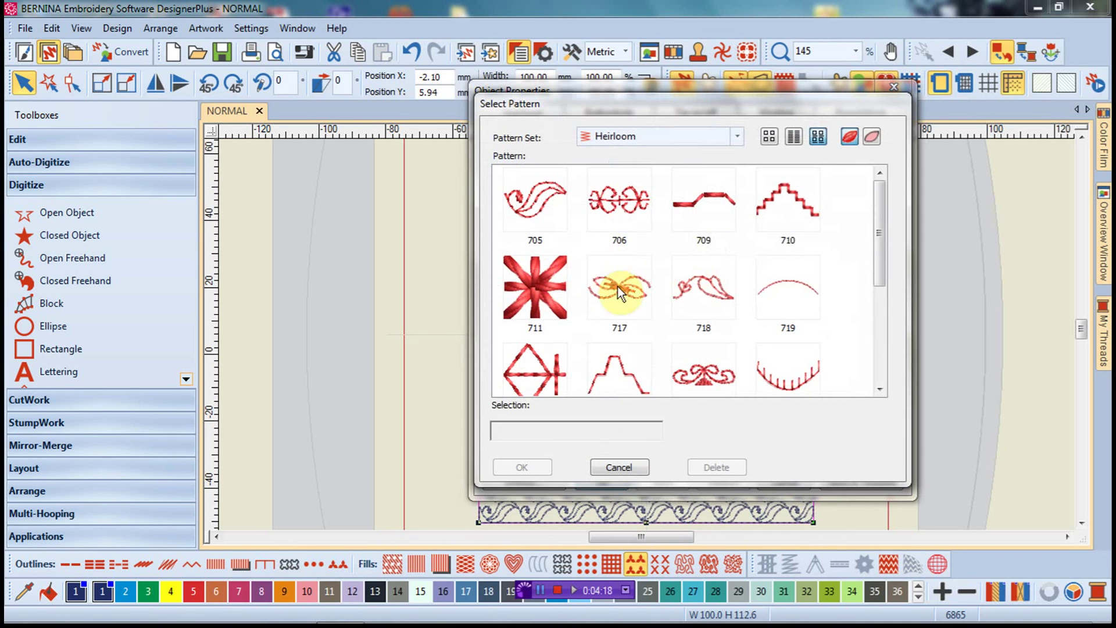
{"action": "left_click", "coordinate": [868, 135]}
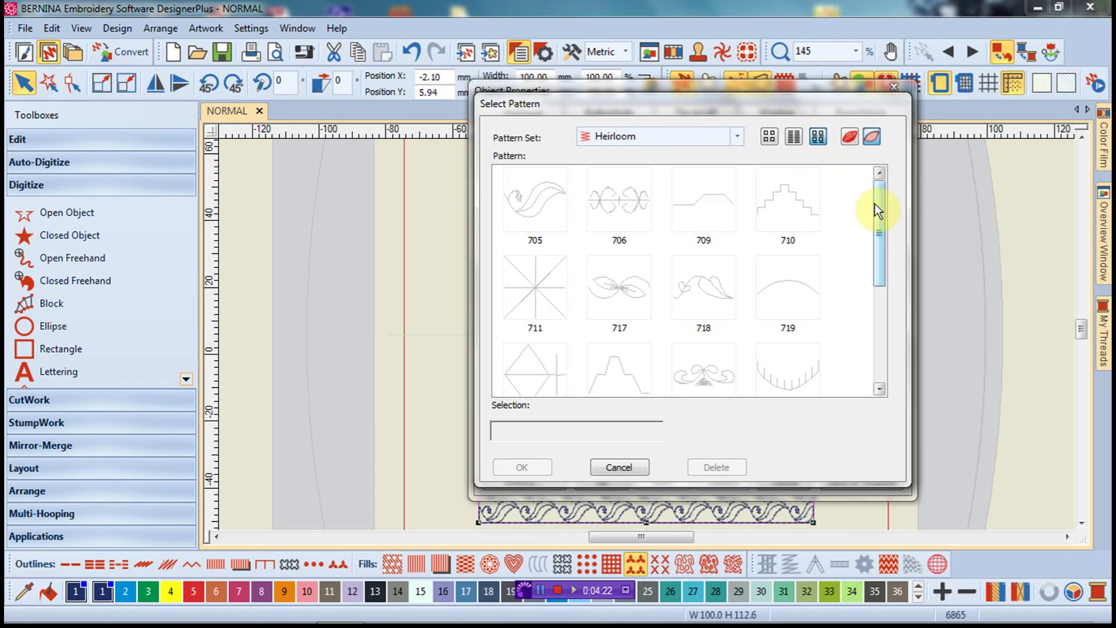
{"action": "mouse_move", "coordinate": [881, 209]}
{"action": "left_mouse_down"}
{"action": "mouse_move", "coordinate": [880, 312]}
{"action": "mouse_move", "coordinate": [876, 193]}
{"action": "left_mouse_up"}
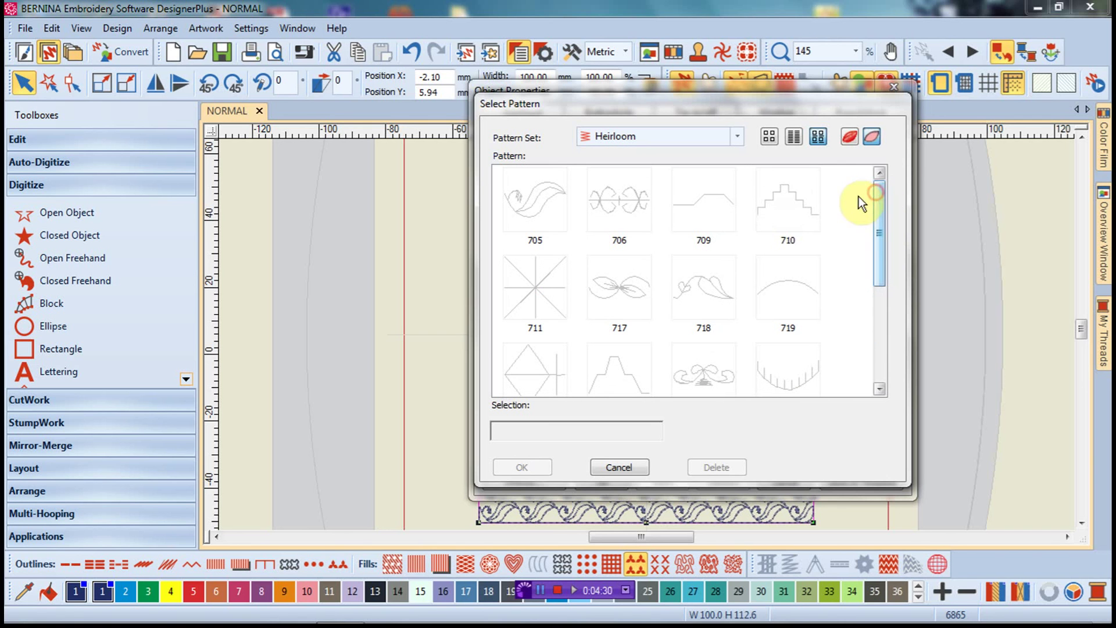
{"action": "left_click", "coordinate": [849, 136]}
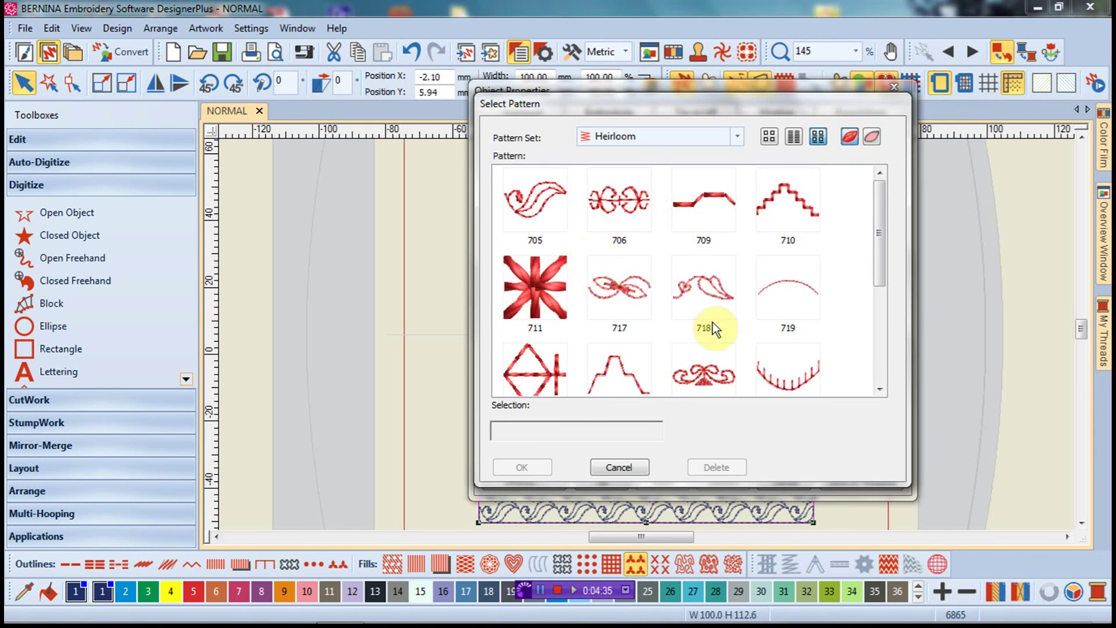
{"action": "left_click_drag", "start_coordinate": [881, 234], "coordinate": [871, 326]}
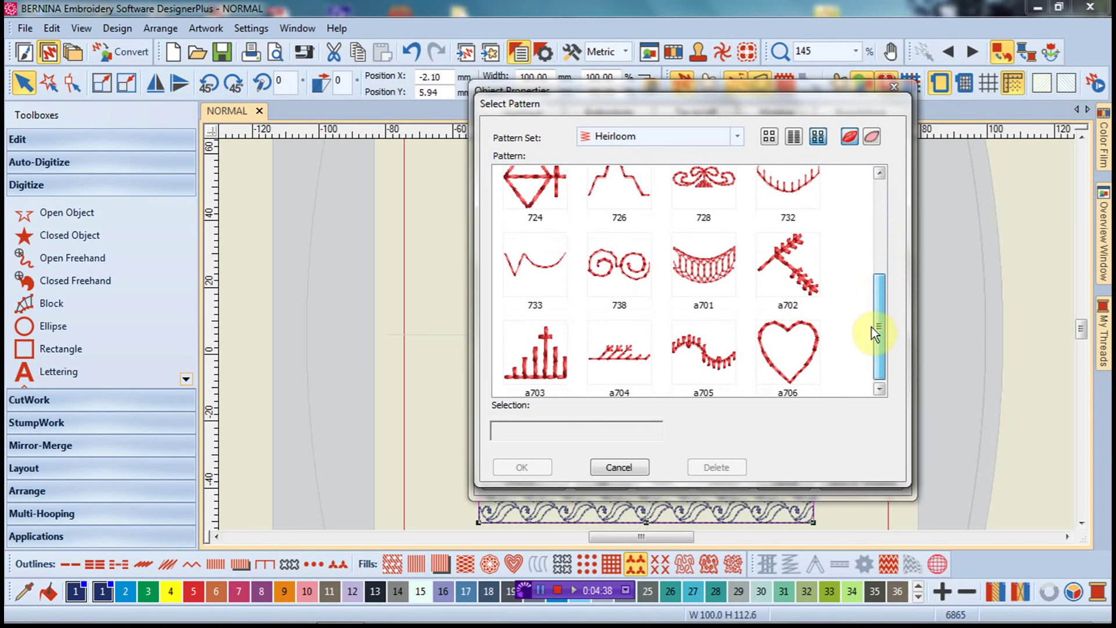
- Pick heart pattern NP005-25 from the BerninaV5 pattern set
{"action": "left_click", "coordinate": [734, 135]}
{"action": "left_click", "coordinate": [609, 180]}
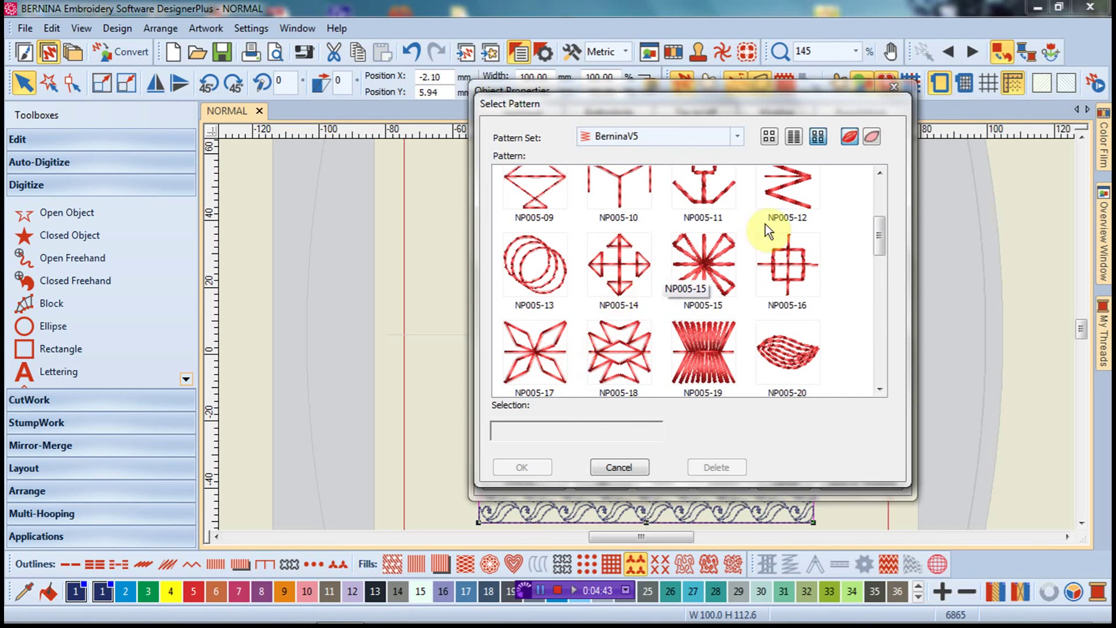
{"action": "left_click_drag", "start_coordinate": [880, 245], "coordinate": [880, 270]}
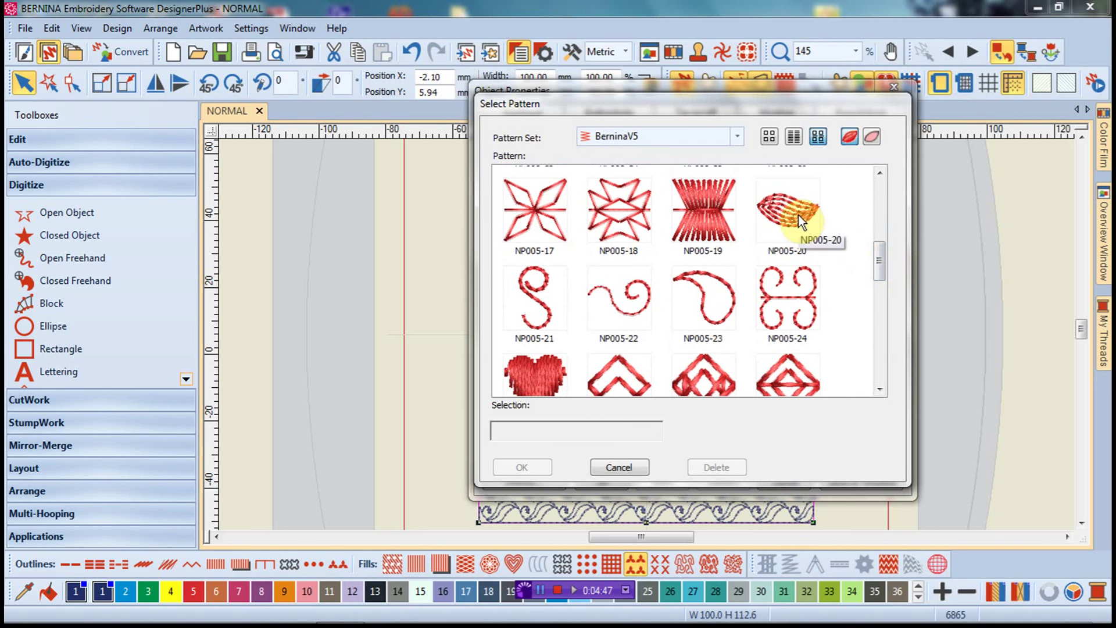
{"action": "left_click", "coordinate": [542, 377]}
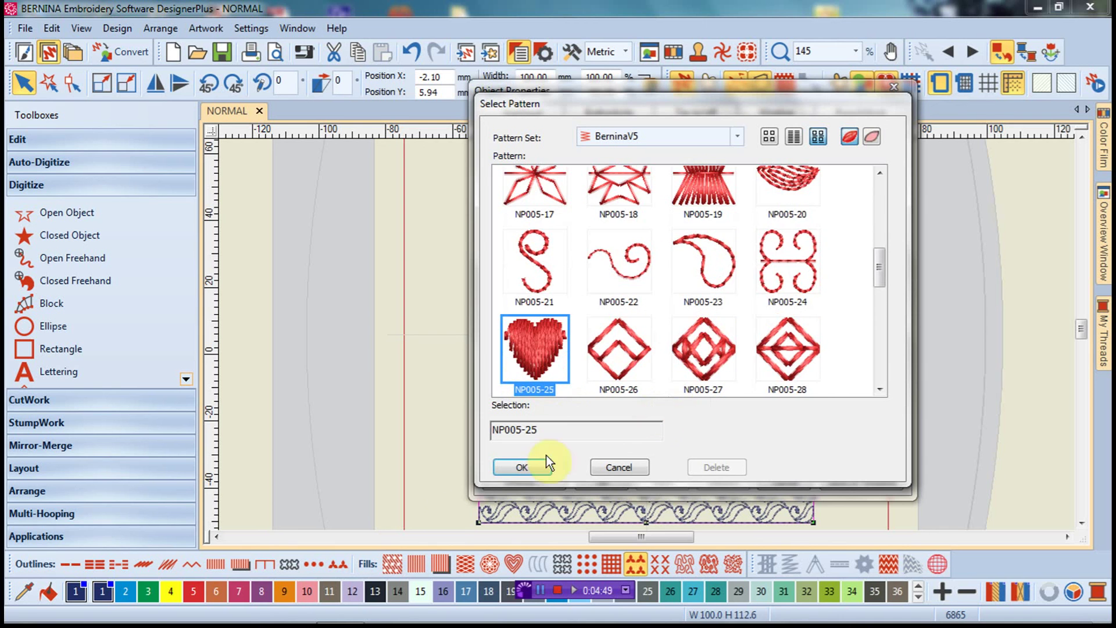
- Apply the NP005-25 heart fill, zoom out, and turn on 3D Globe Effect
{"action": "left_click", "coordinate": [524, 468]}
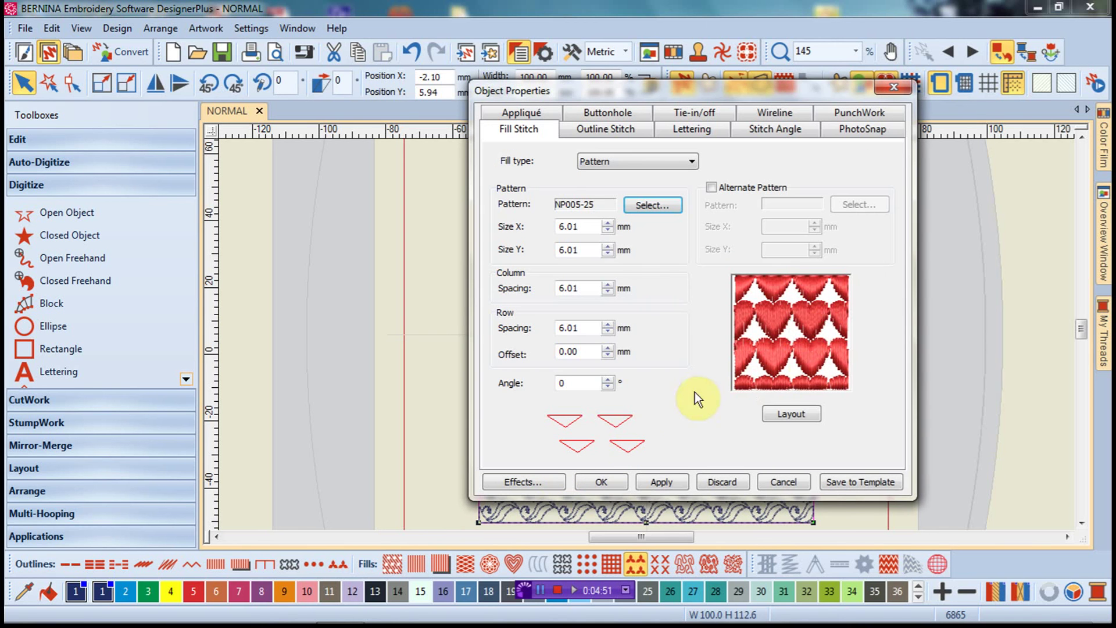
{"action": "left_click", "coordinate": [602, 481]}
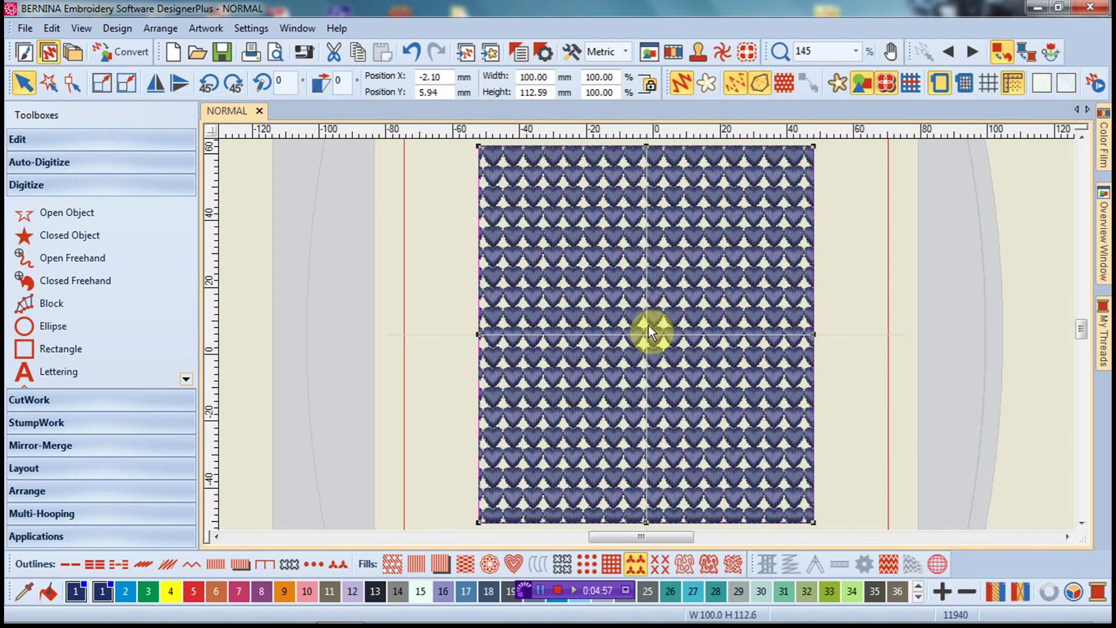
{"action": "scroll", "coordinate": [621, 298], "scroll_direction": "down", "scroll_amount": 1}
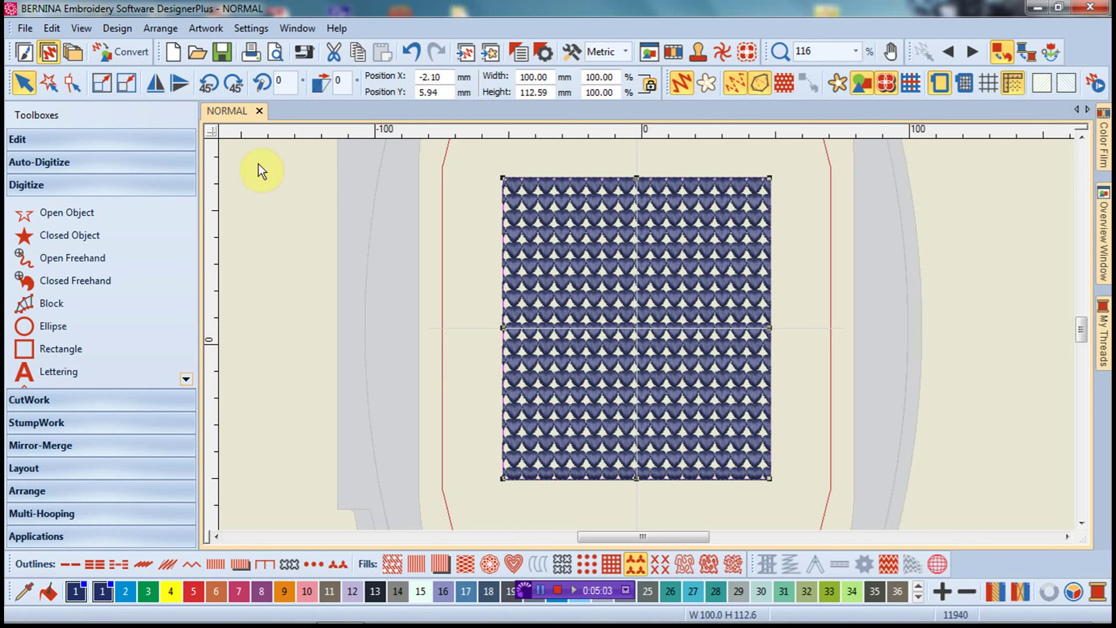
{"action": "left_click", "coordinate": [938, 563]}
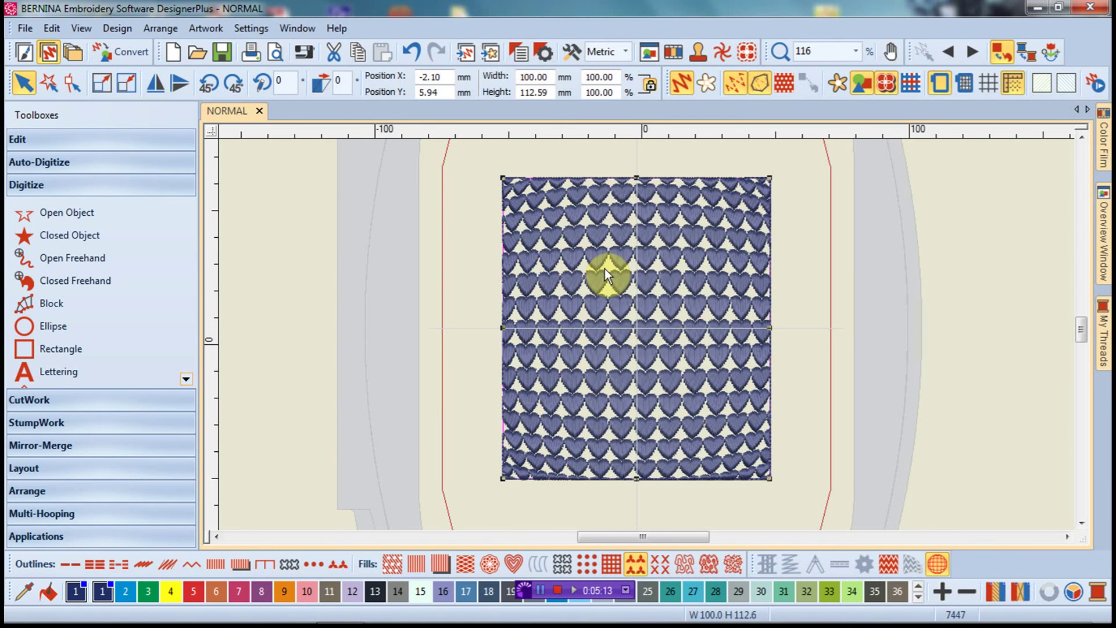
- With Reshape, pull the globe circle's top and right points inward, then select the top-right corner point
{"action": "left_click", "coordinate": [69, 82]}
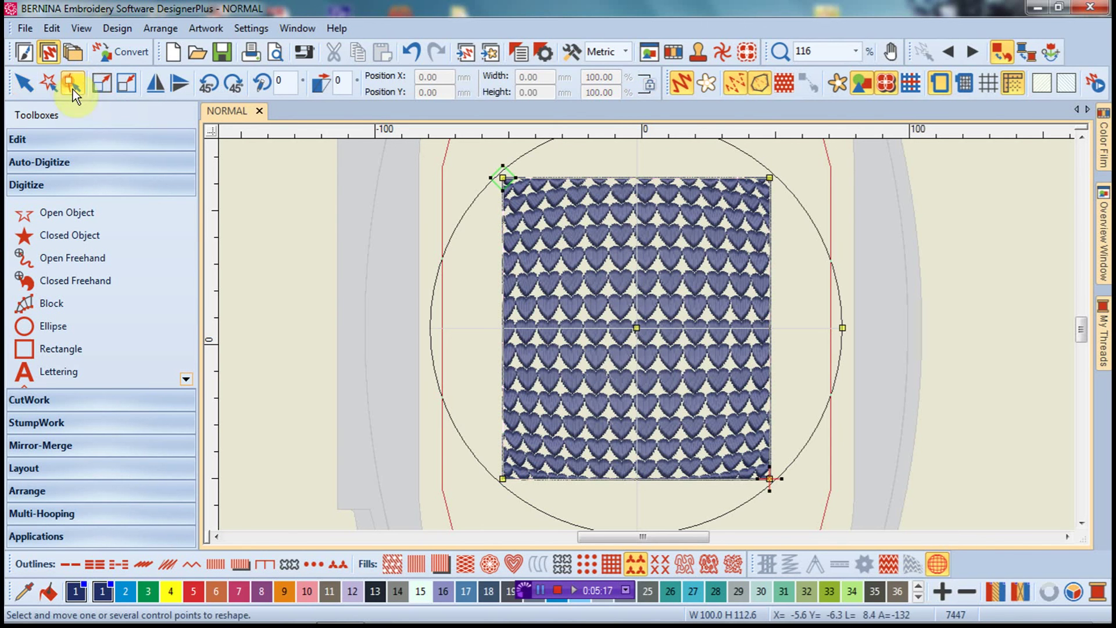
{"action": "scroll", "coordinate": [655, 336], "scroll_direction": "down", "scroll_amount": 1}
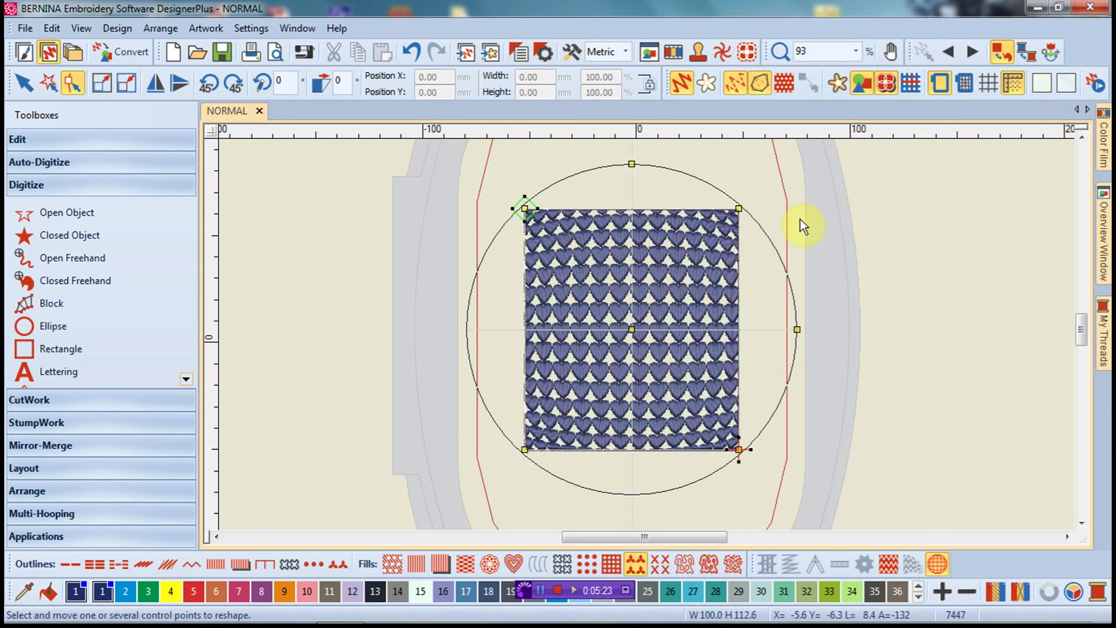
{"action": "left_click_drag", "start_coordinate": [632, 161], "coordinate": [631, 244]}
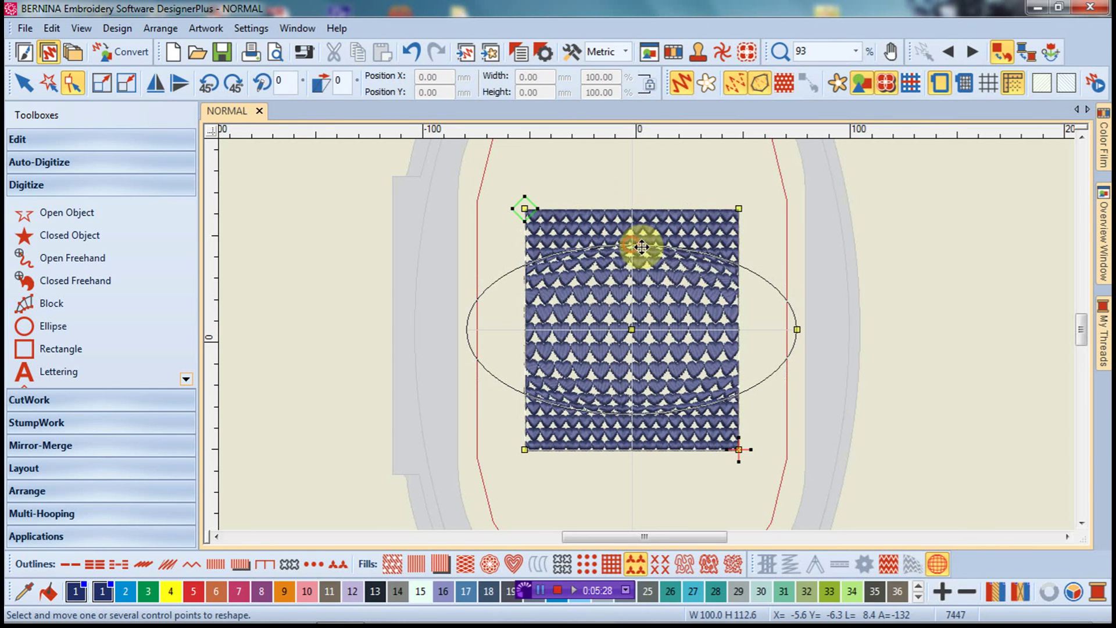
{"action": "left_click_drag", "start_coordinate": [797, 329], "coordinate": [706, 329]}
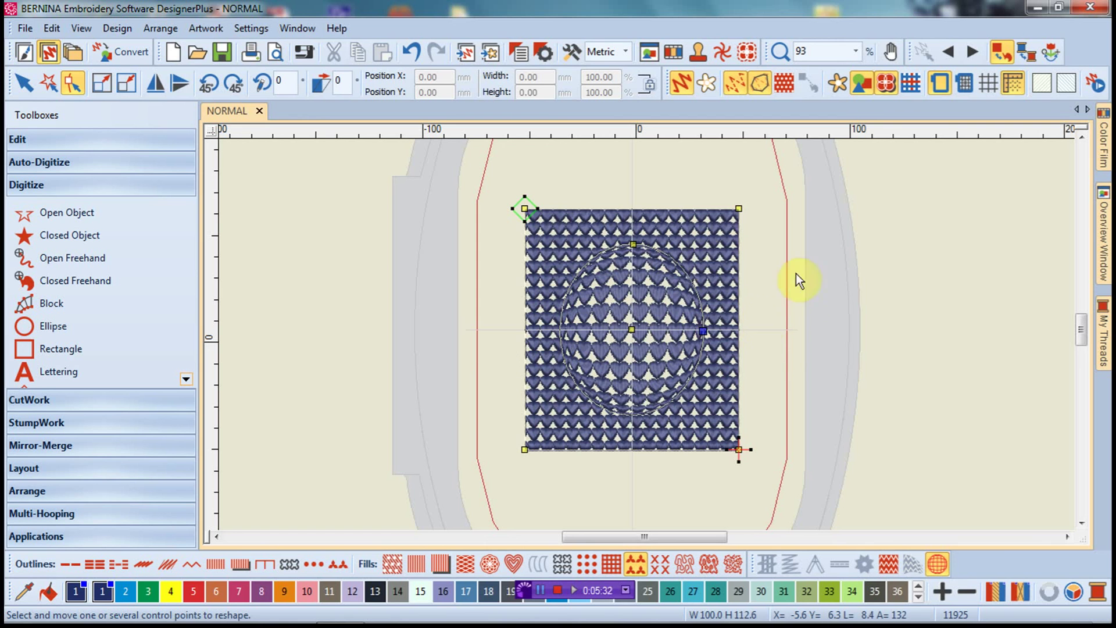
{"action": "left_click", "coordinate": [632, 244]}
{"action": "left_click_drag", "start_coordinate": [632, 245], "coordinate": [633, 258]}
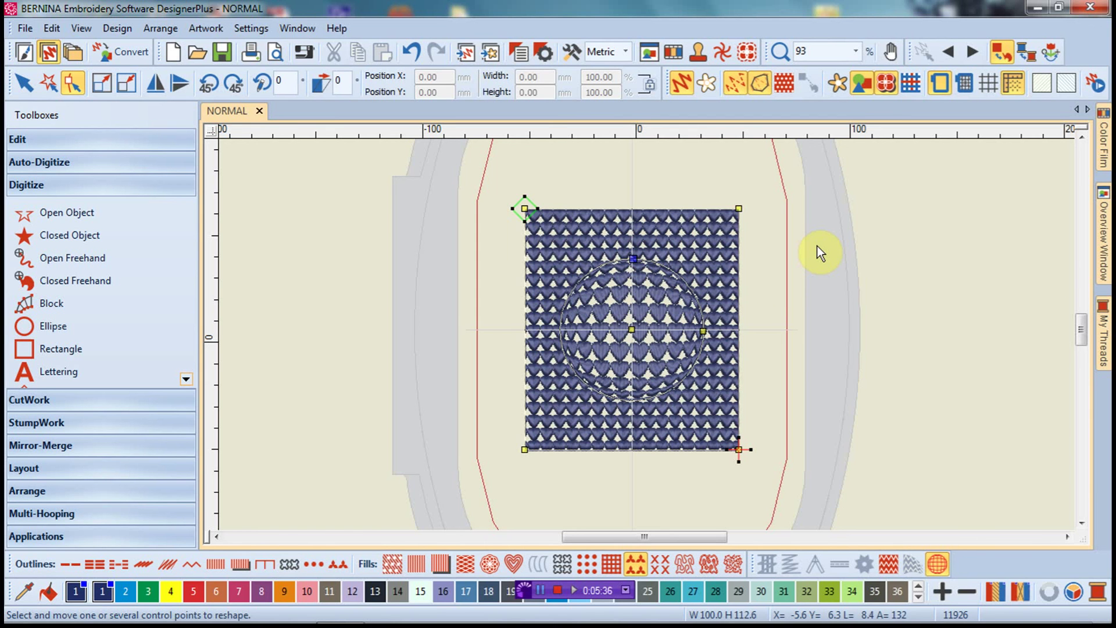
{"action": "left_click", "coordinate": [738, 208]}
- Make the top-right and bottom-left corners curve points, giving a circle about 150.6 x 150.5 mm
{"action": "key", "text": "space"}
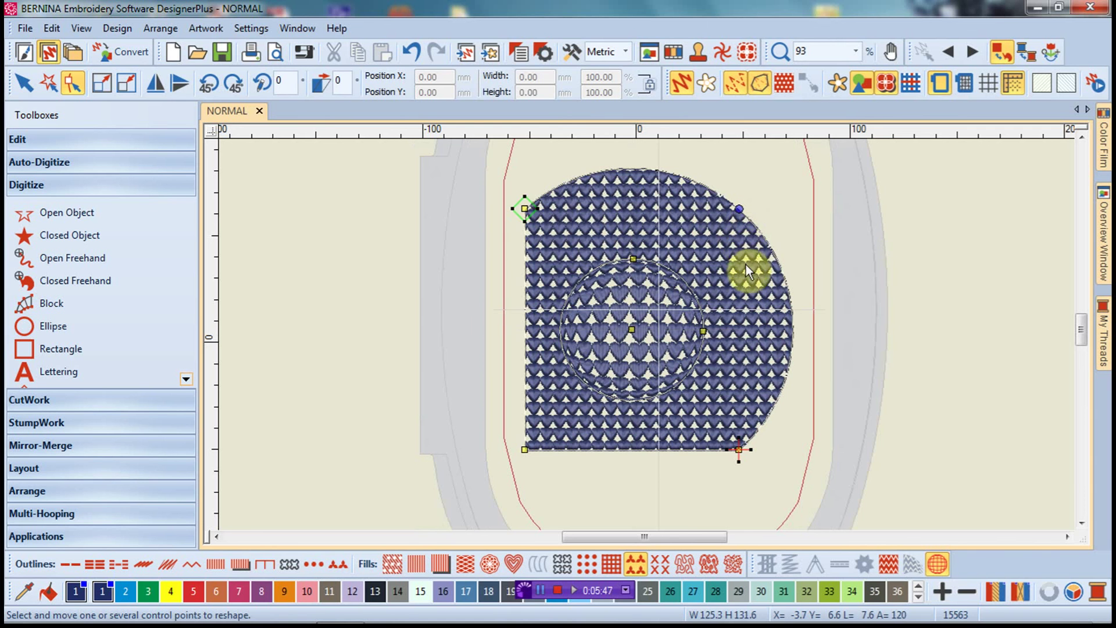
{"action": "key", "text": "shift+z"}
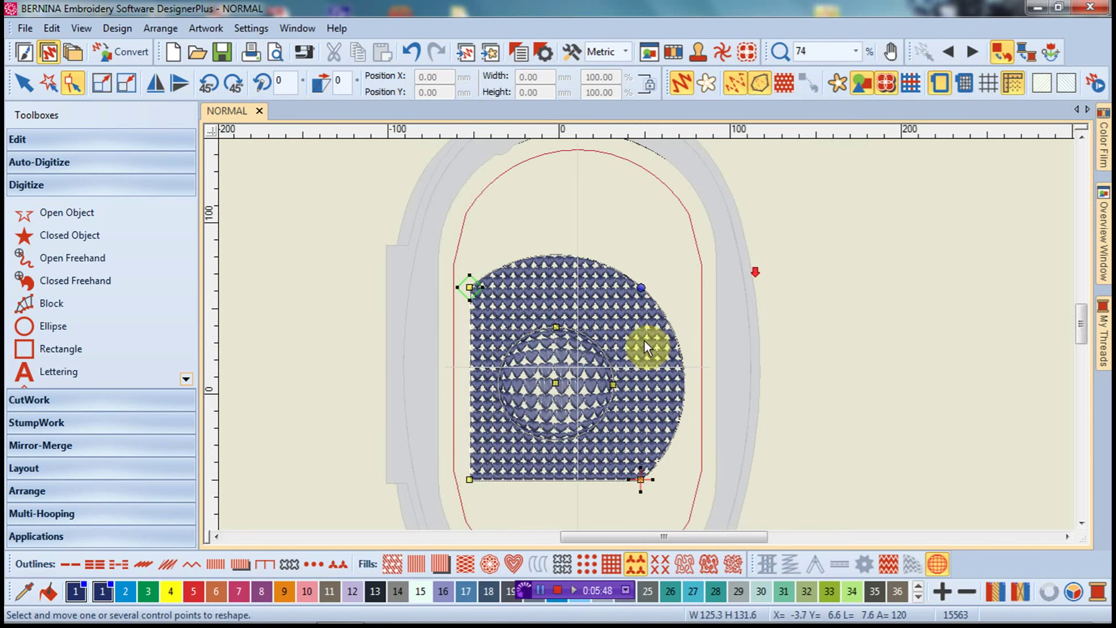
{"action": "left_click", "coordinate": [470, 481]}
{"action": "key", "text": "space"}
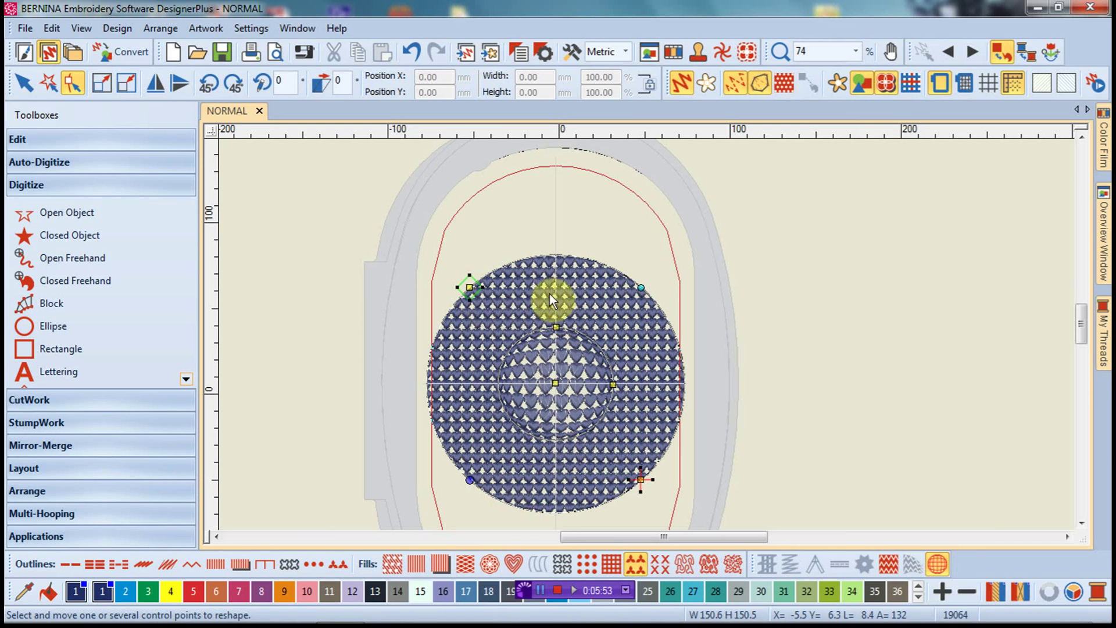
{"action": "left_click", "coordinate": [23, 83]}
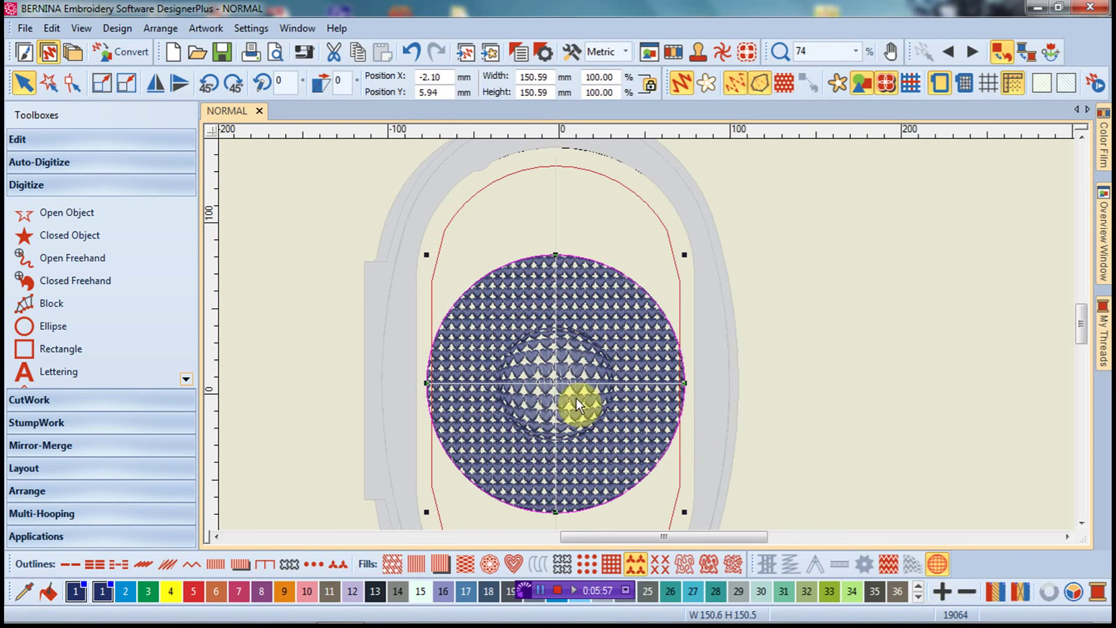
{"action": "scroll", "coordinate": [576, 399], "scroll_direction": "up", "scroll_amount": 1}
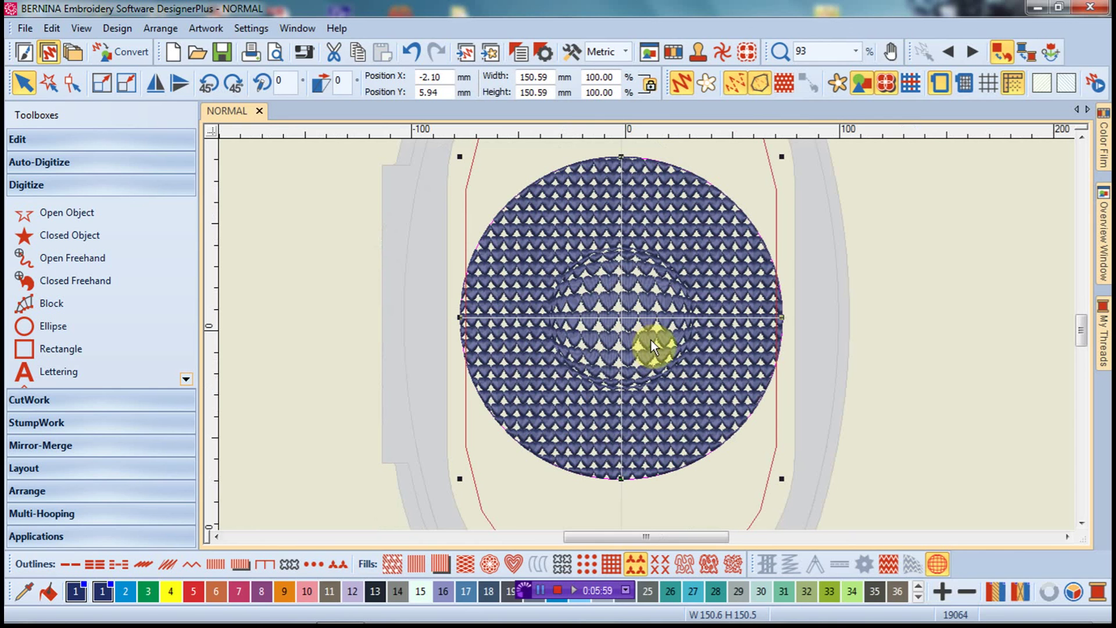